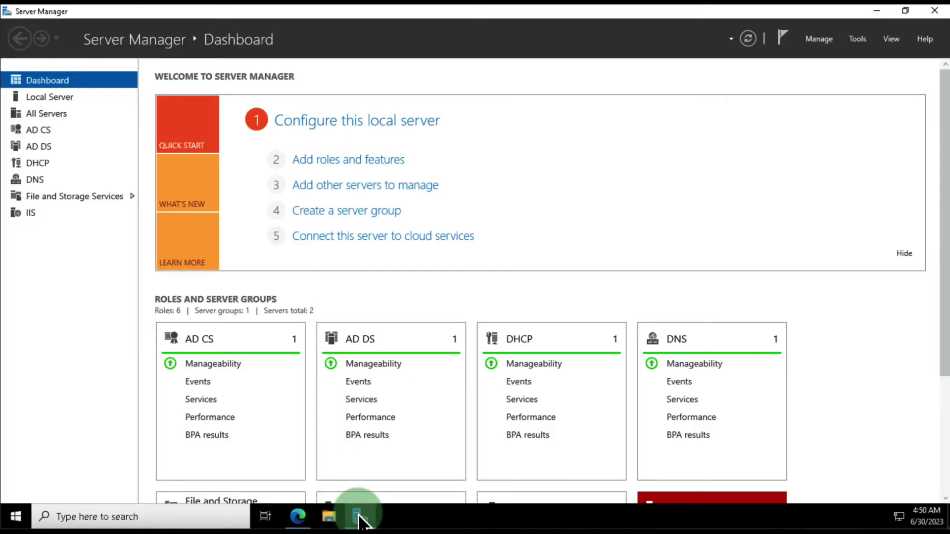
# Launch Group Policy Management from Server Manager's Tools menu
pyautogui.click(857, 39)
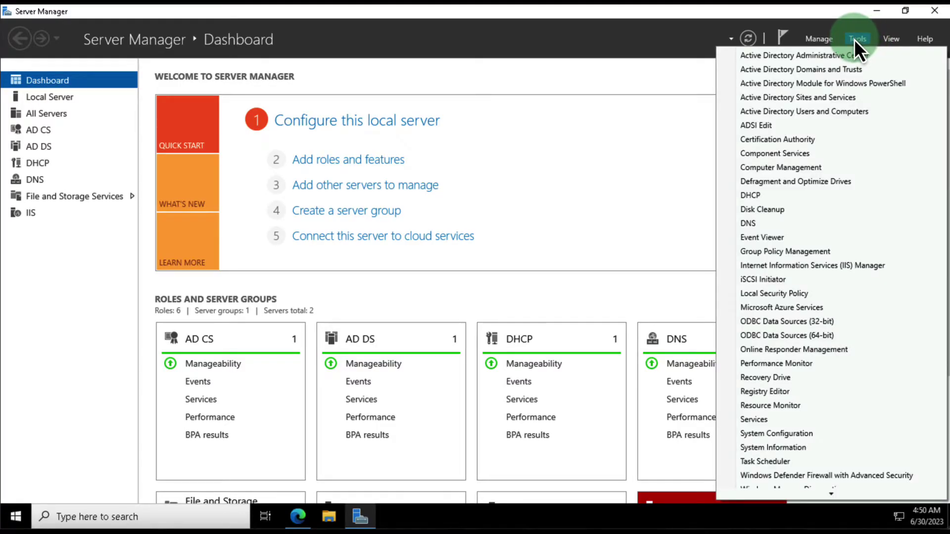
pyautogui.click(780, 251)
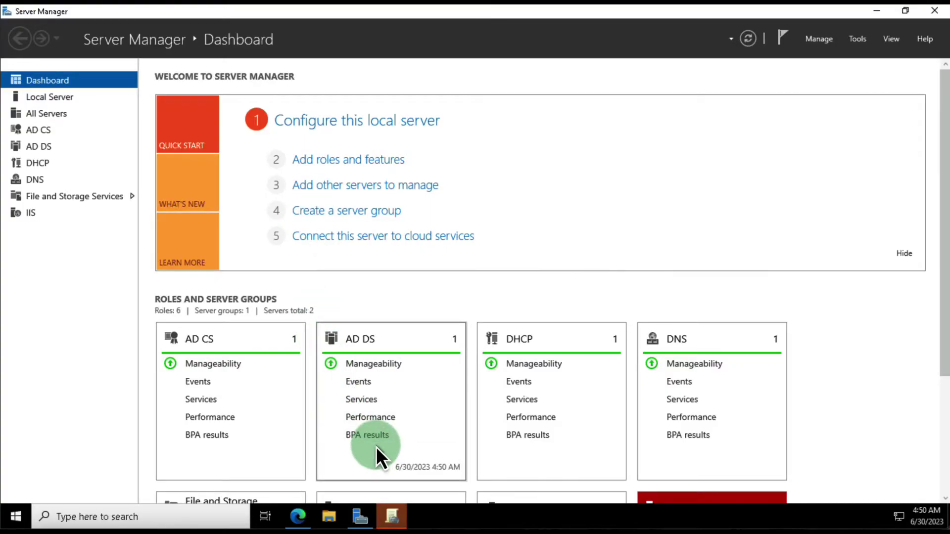
# Maximize Group Policy Management and expand Forest > Domains > Contoso.com, widening the tree pane
pyautogui.click(394, 517)
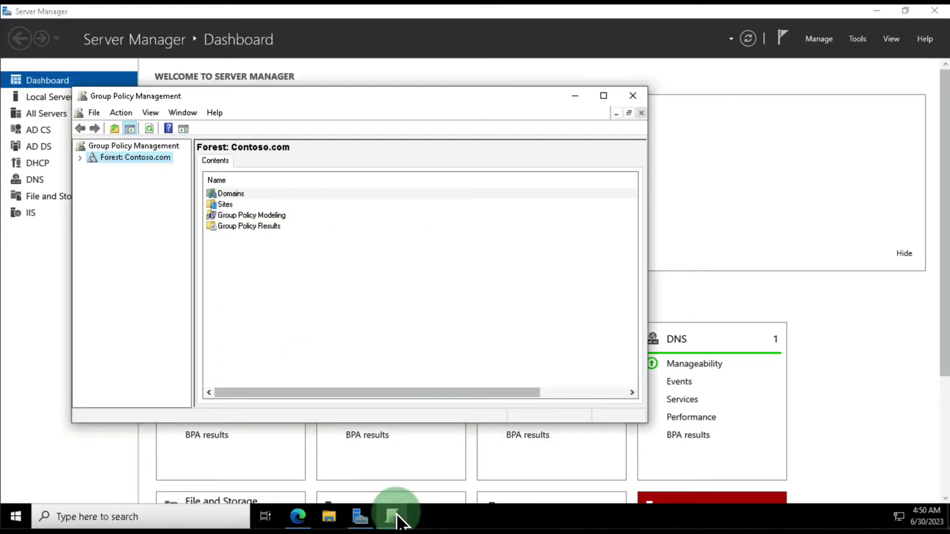
pyautogui.click(393, 155)
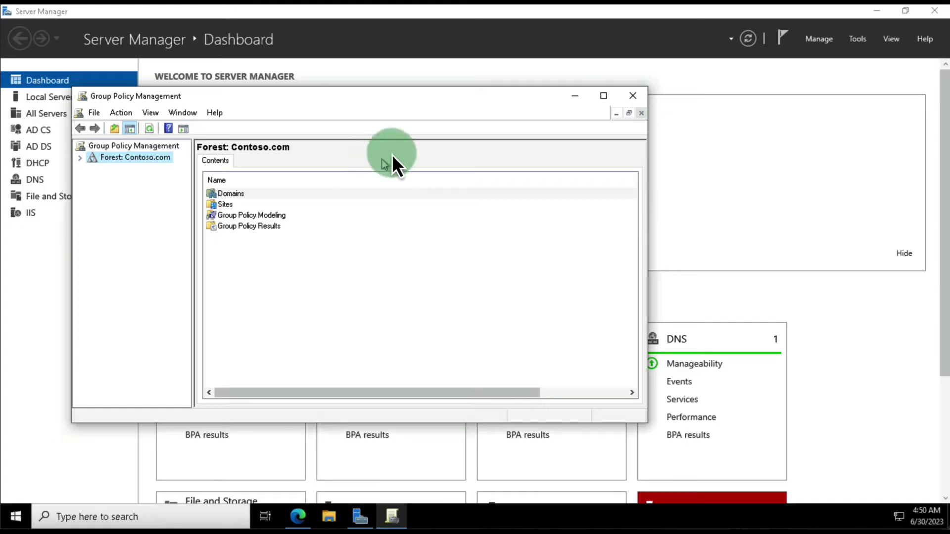
pyautogui.doubleClick(423, 95)
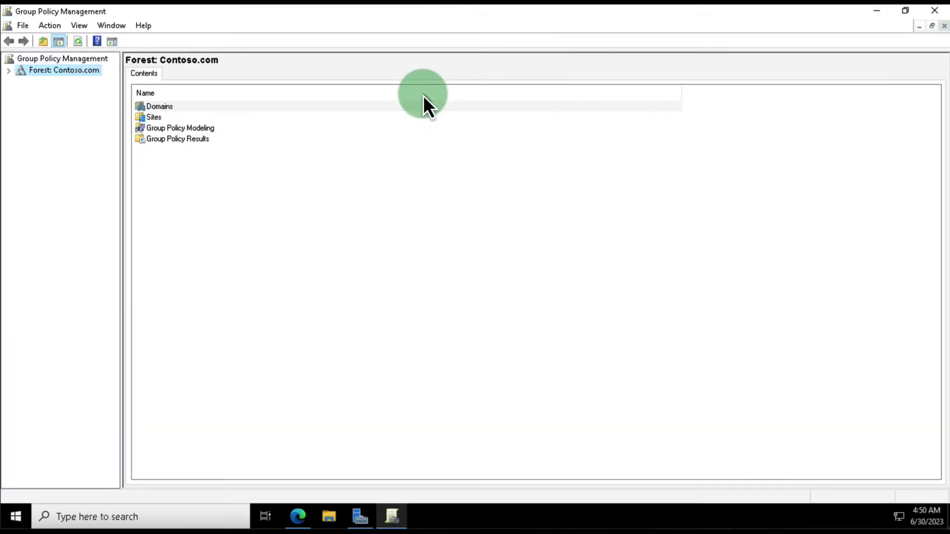
pyautogui.click(10, 70)
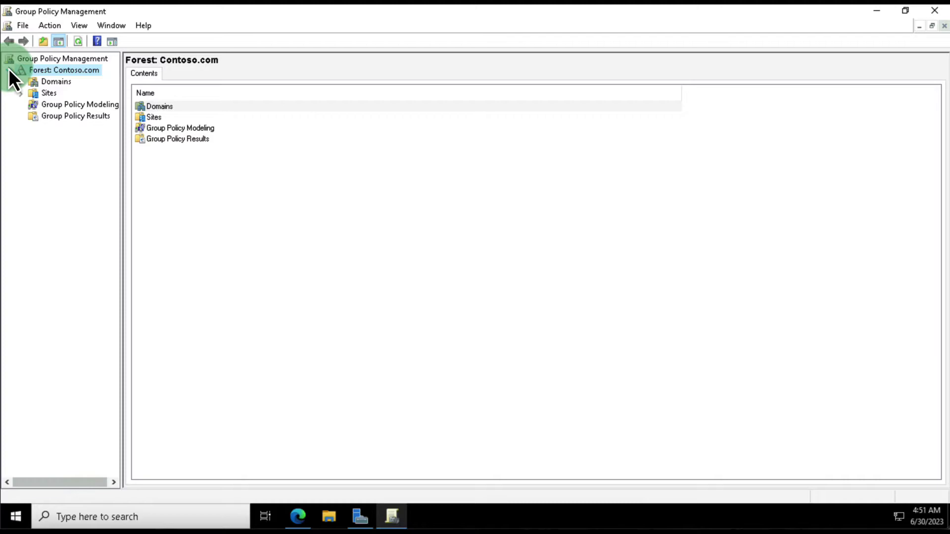
pyautogui.click(22, 82)
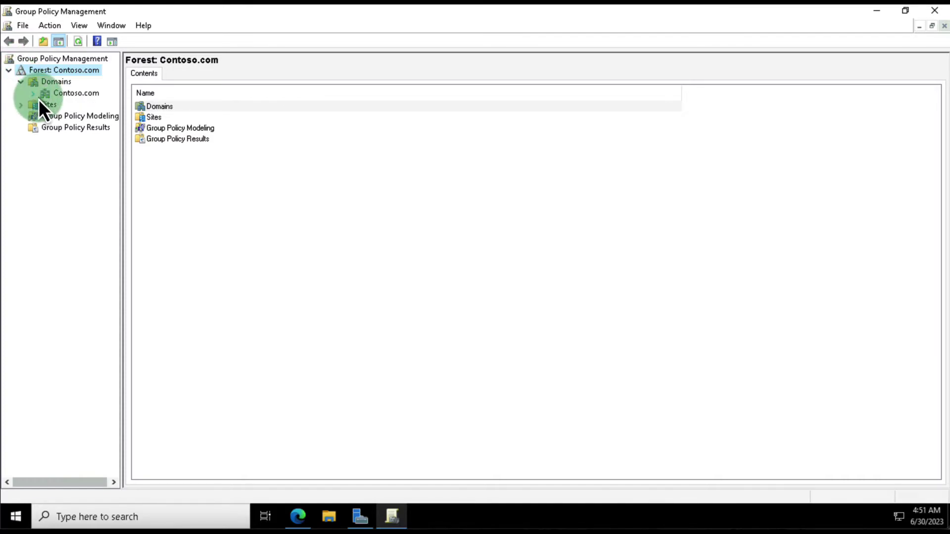
pyautogui.click(33, 93)
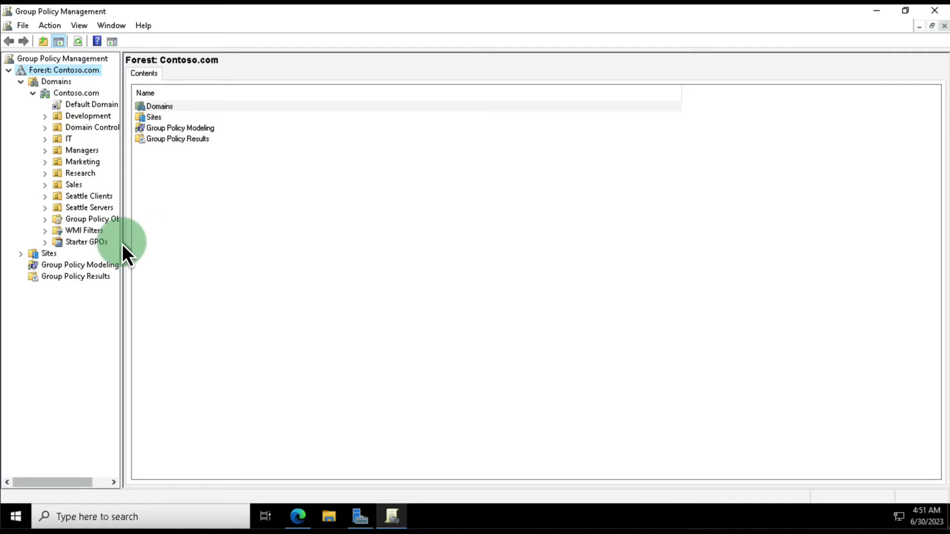
pyautogui.moveTo(120, 245); pyautogui.dragTo(165, 245)
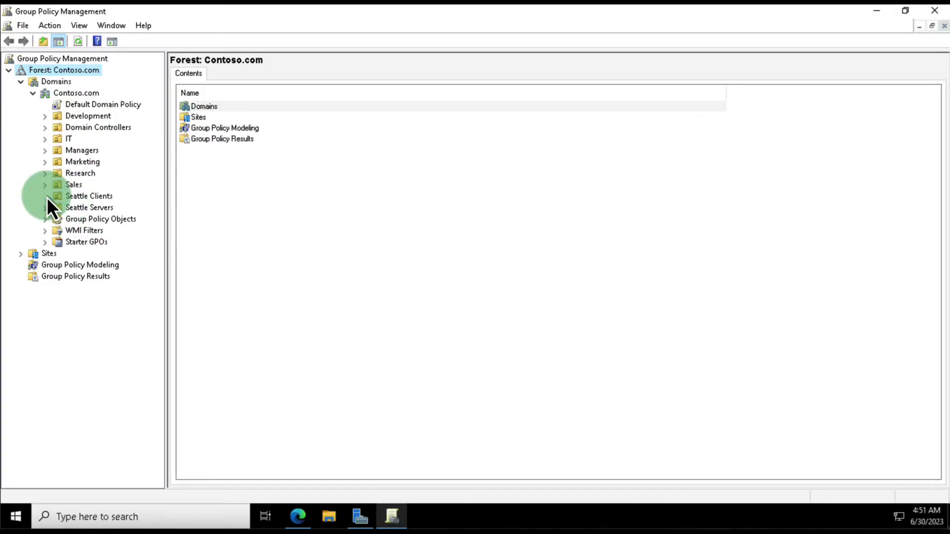
# Under Group Policy Objects, select Windows Client Policy and bring up its context menu
pyautogui.click(68, 197)
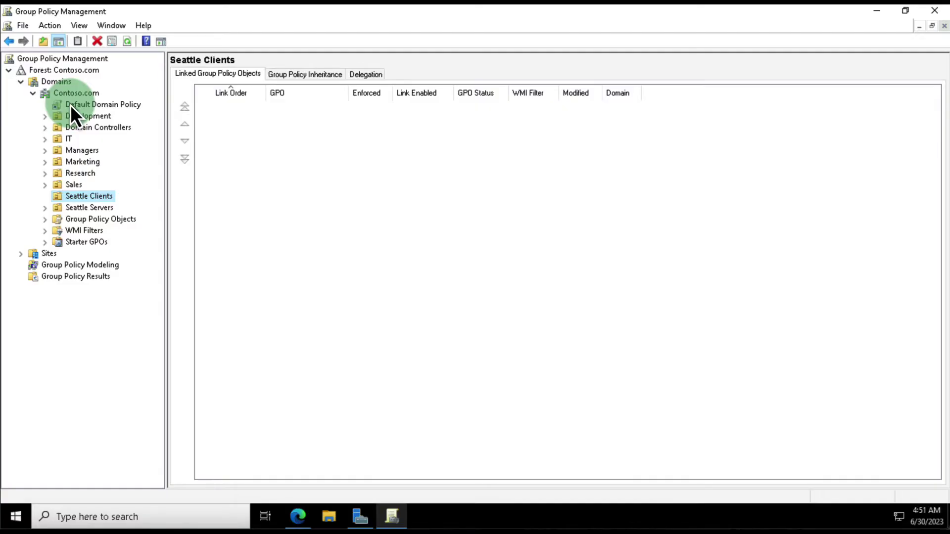
pyautogui.click(45, 220)
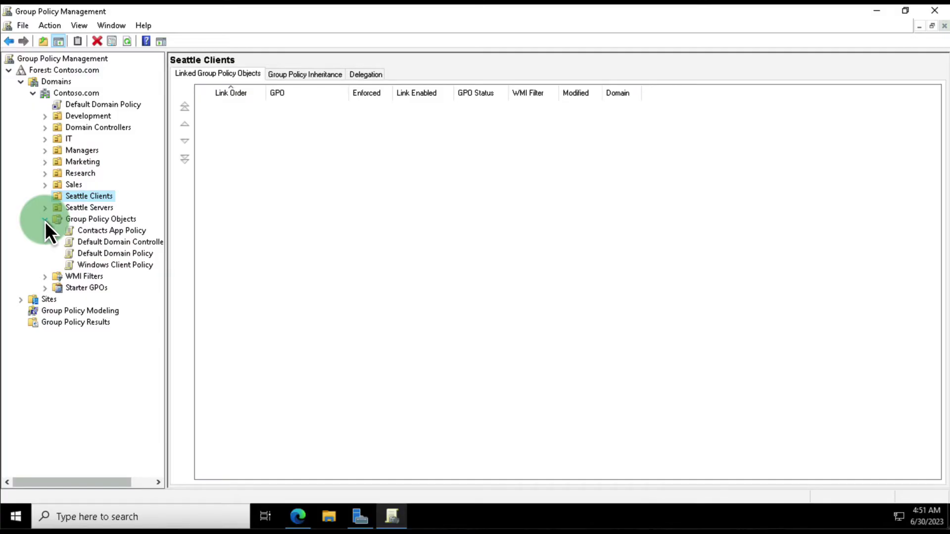
pyautogui.click(106, 268)
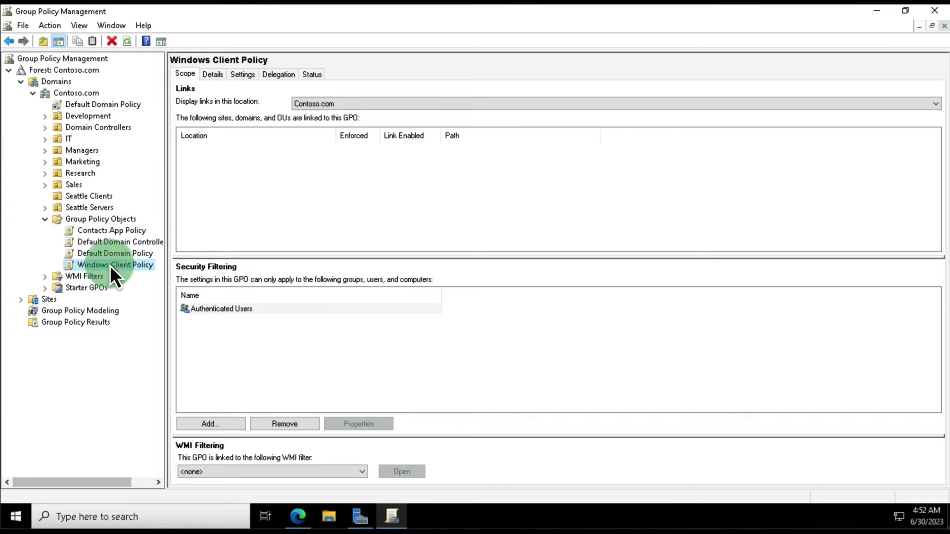
pyautogui.rightClick(109, 265)
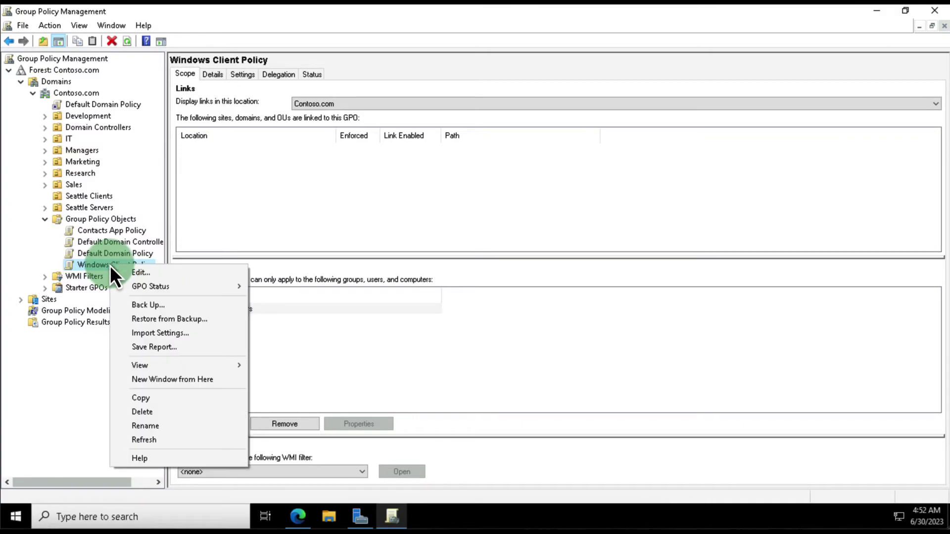
# Open Windows Client Policy in the maximized editor and browse its Computer Configuration Policies nodes
pyautogui.click(152, 271)
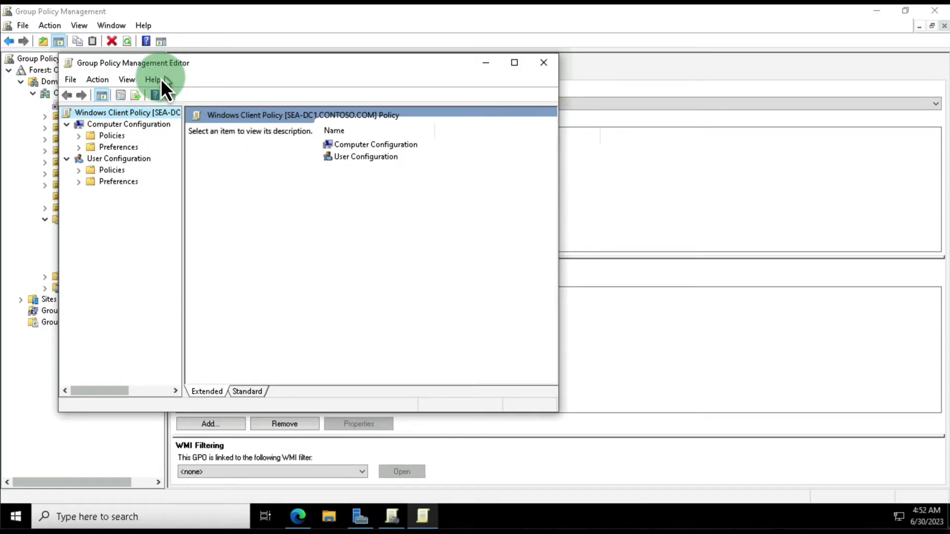
pyautogui.doubleClick(224, 64)
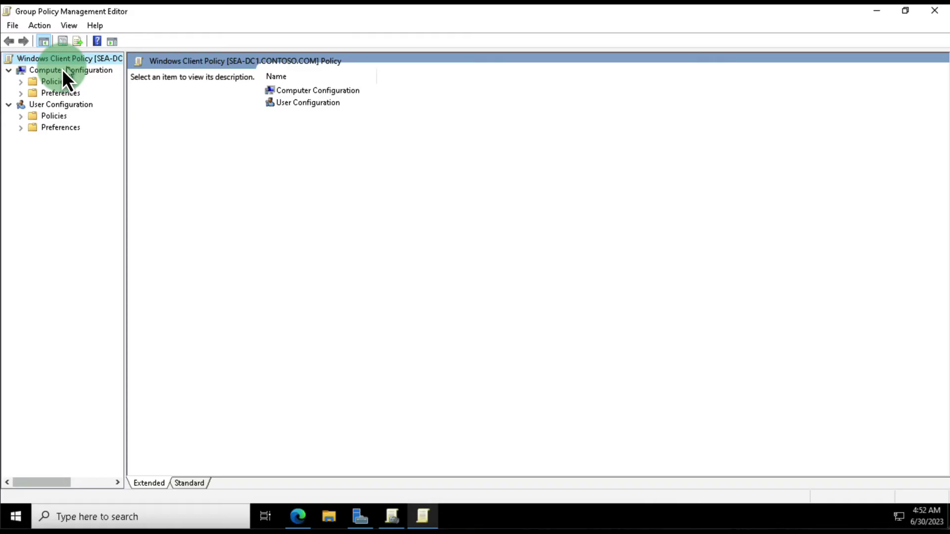
pyautogui.click(48, 71)
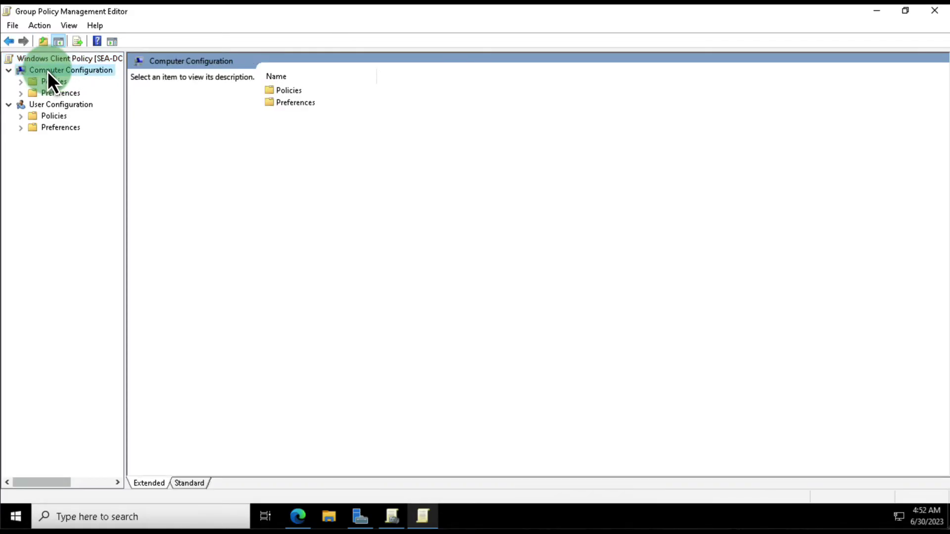
pyautogui.click(47, 105)
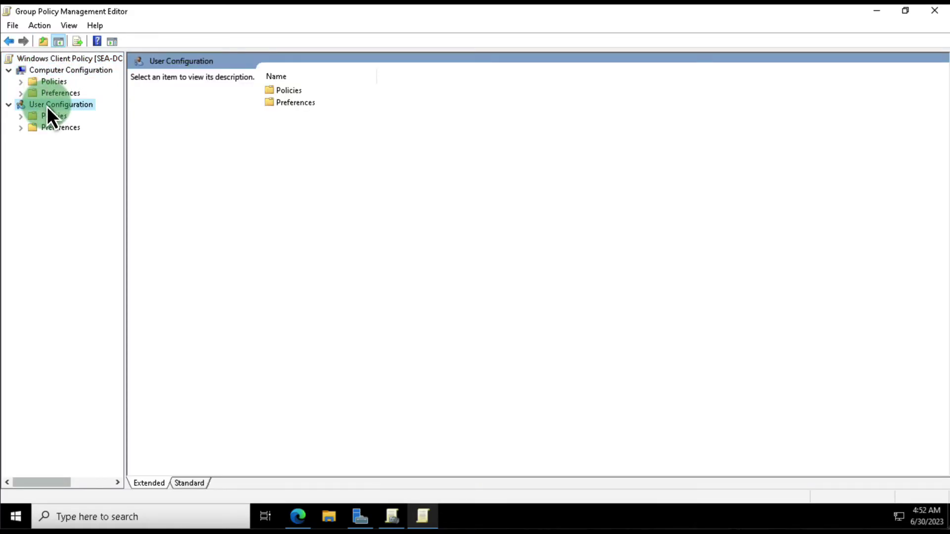
pyautogui.click(49, 81)
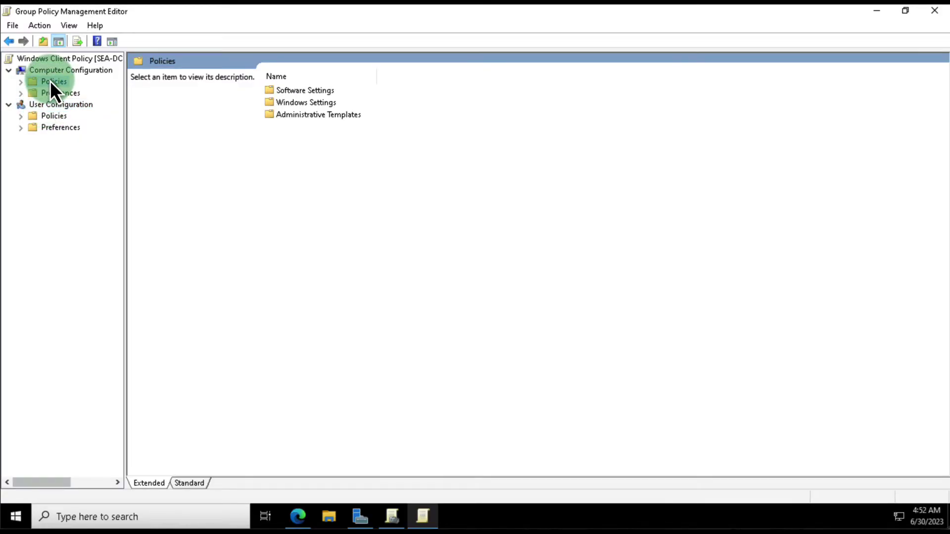
pyautogui.click(20, 82)
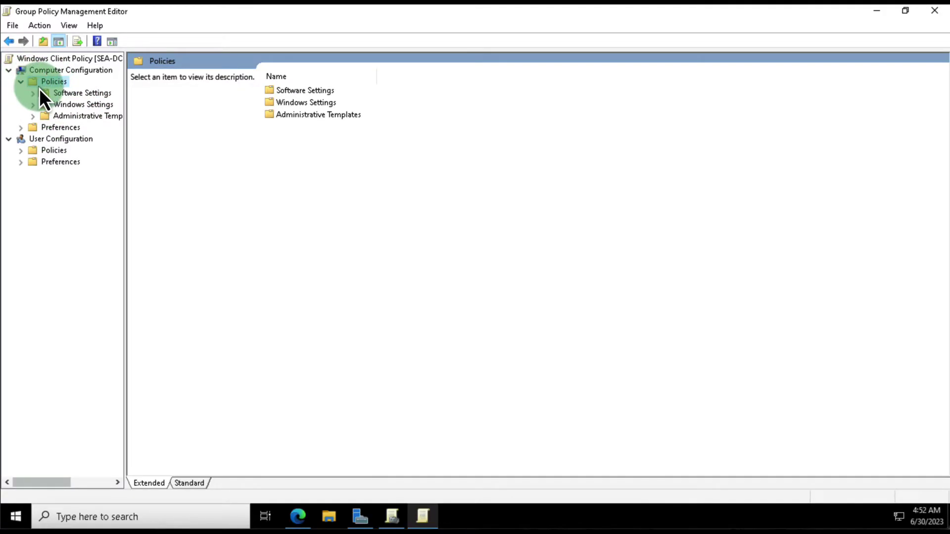
pyautogui.click(34, 93)
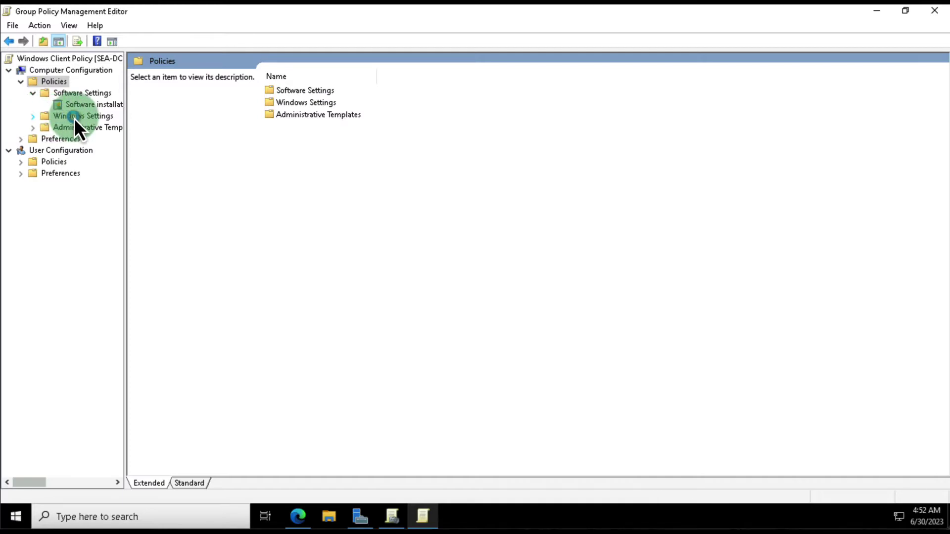
pyautogui.click(32, 92)
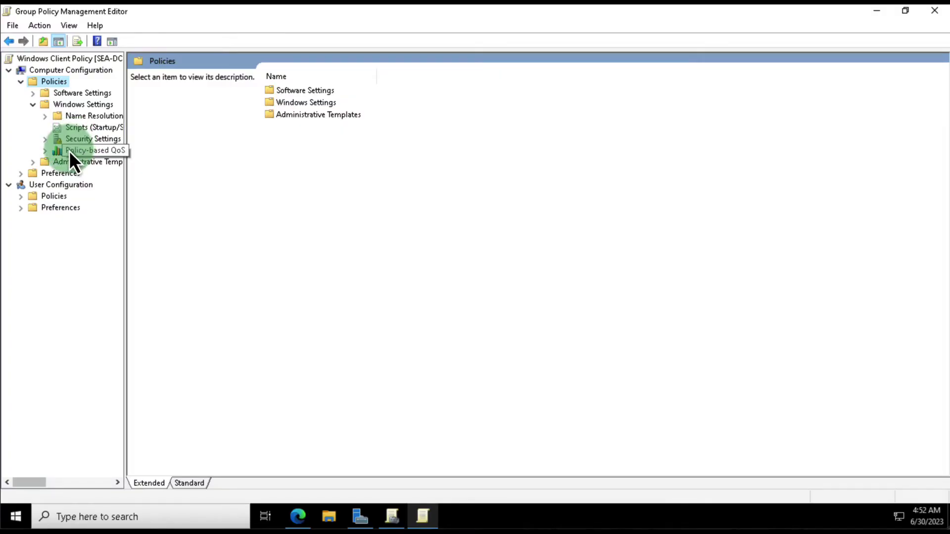
pyautogui.click(32, 103)
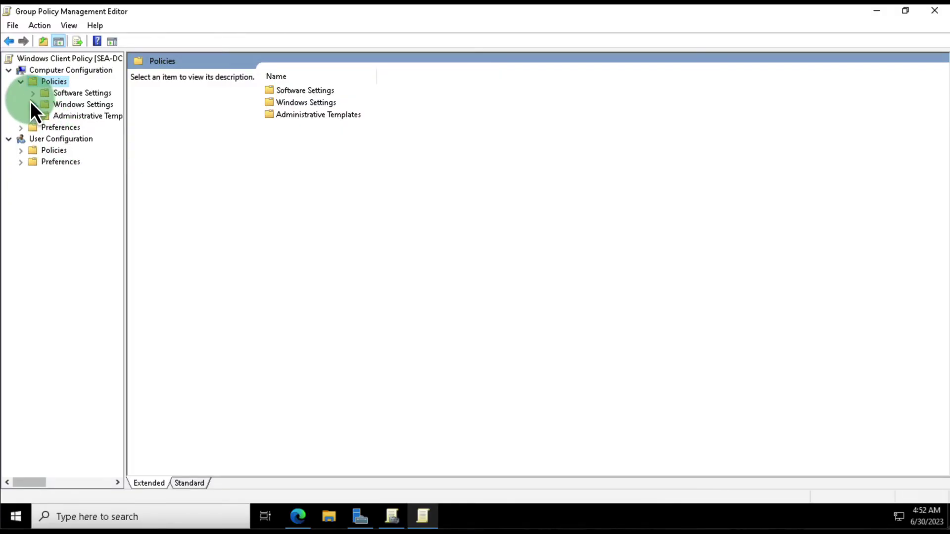
# Under Administrative Templates, show Start Menu and Taskbar and select the Remove "Recently added" list policy
pyautogui.click(53, 117)
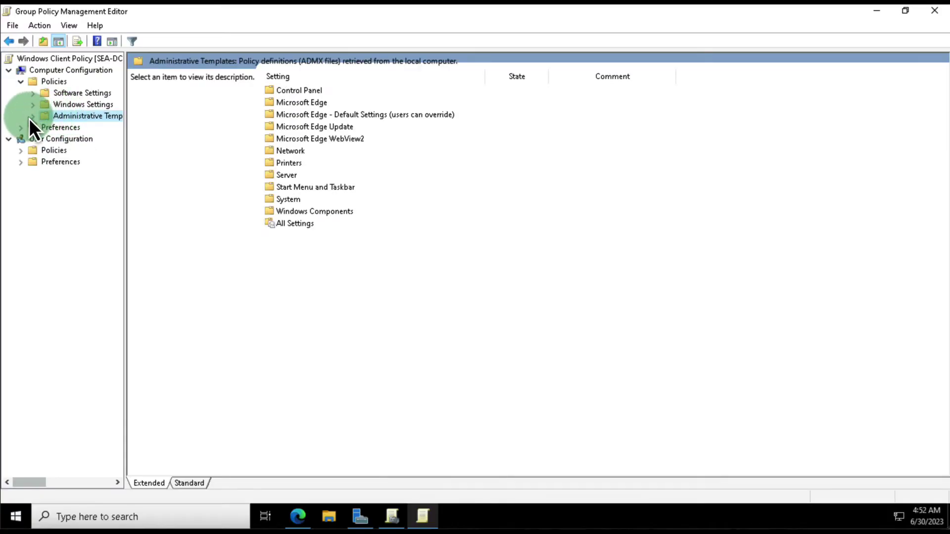
pyautogui.click(35, 117)
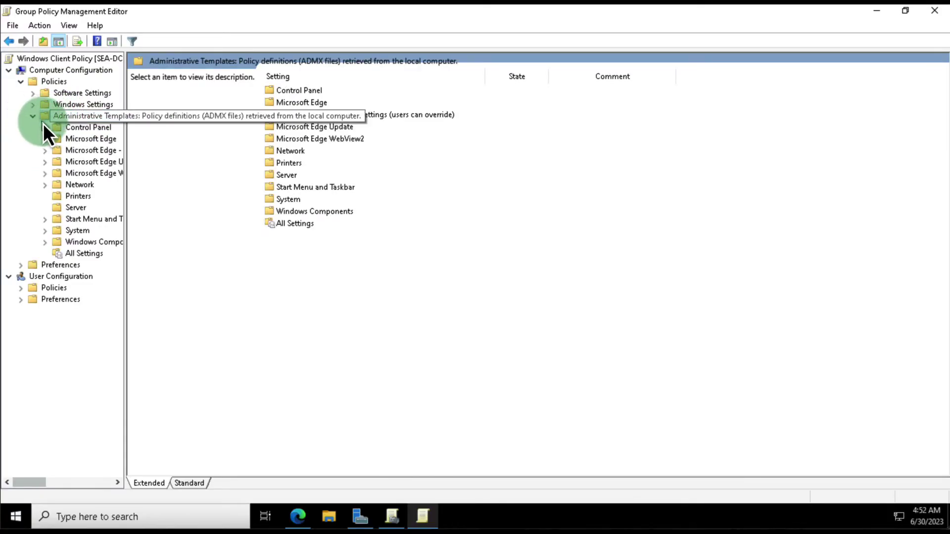
pyautogui.click(72, 126)
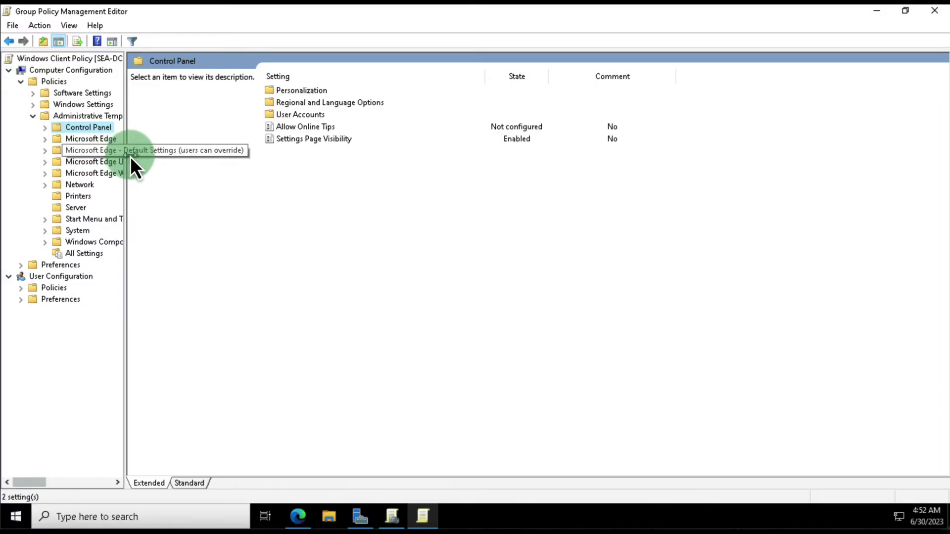
pyautogui.moveTo(125, 157); pyautogui.dragTo(182, 160)
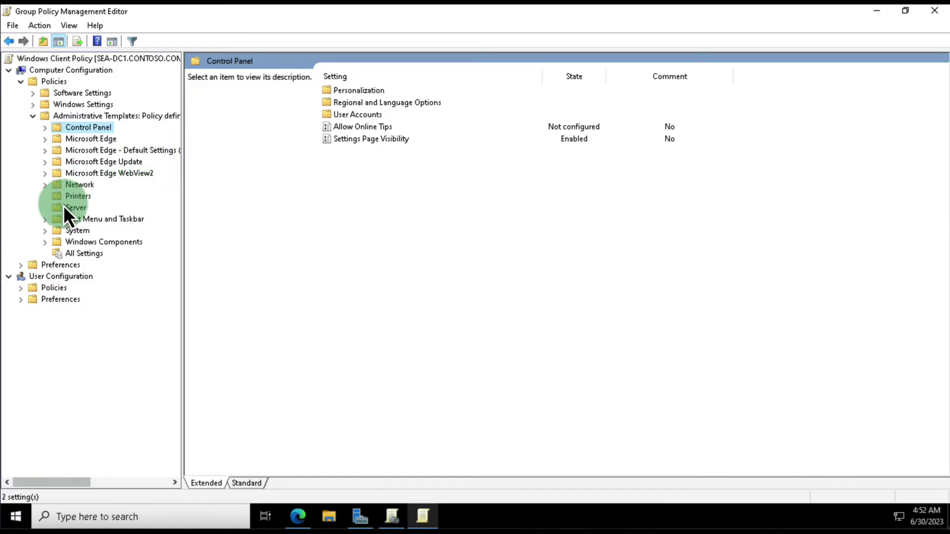
pyautogui.click(77, 218)
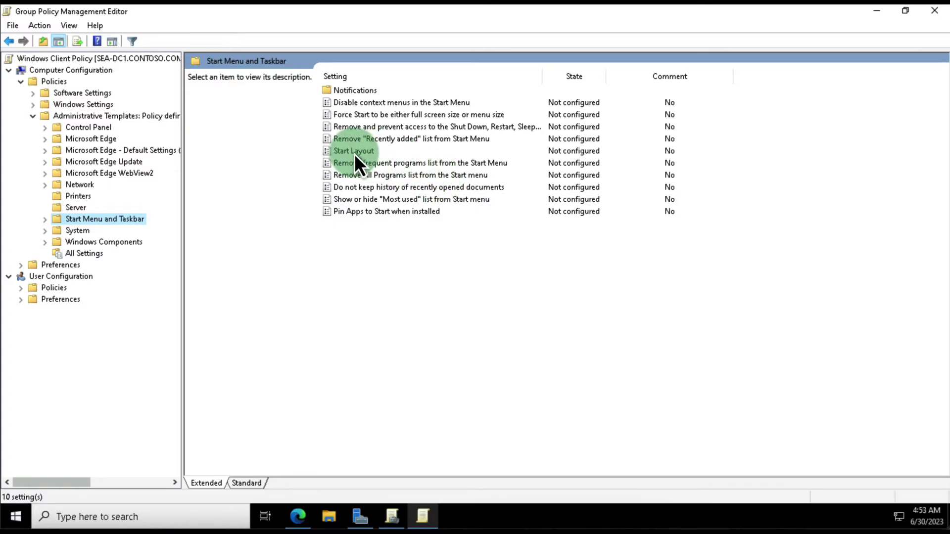
pyautogui.click(359, 140)
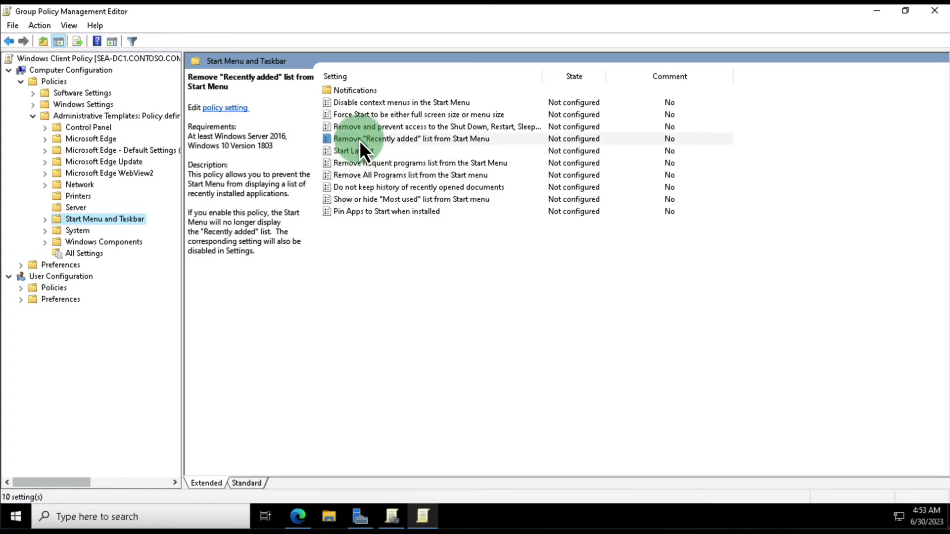
# Set Remove "Recently added" list from Start Menu to Enabled, then collapse Administrative Templates
pyautogui.rightClick(359, 141)
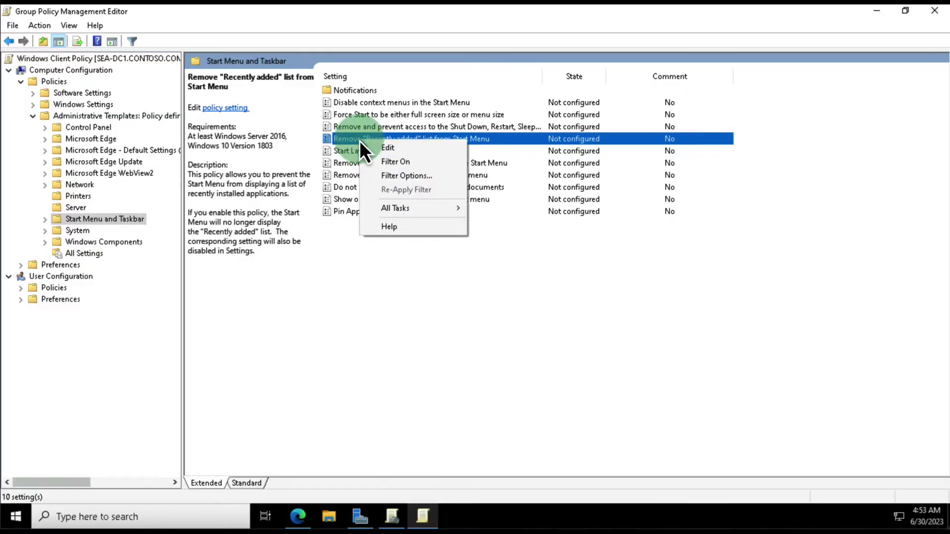
pyautogui.click(396, 147)
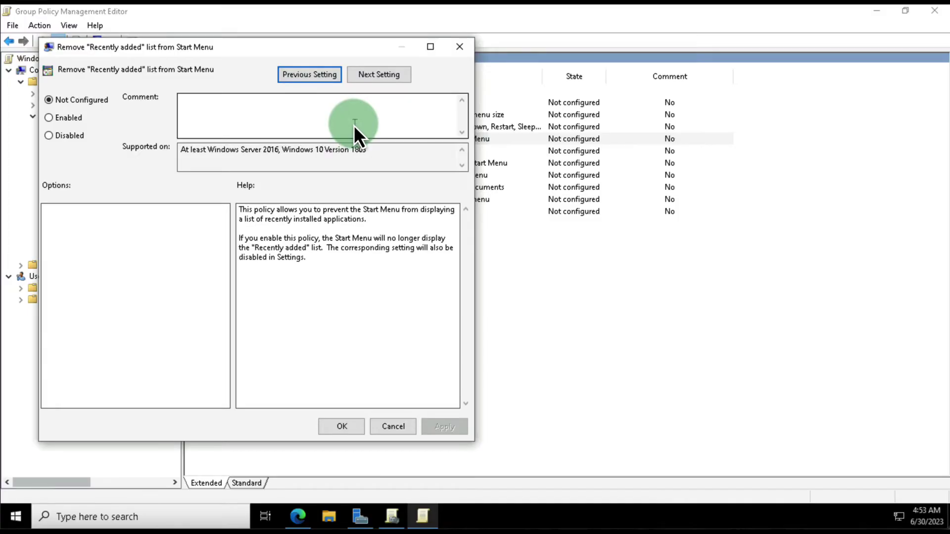
pyautogui.click(52, 117)
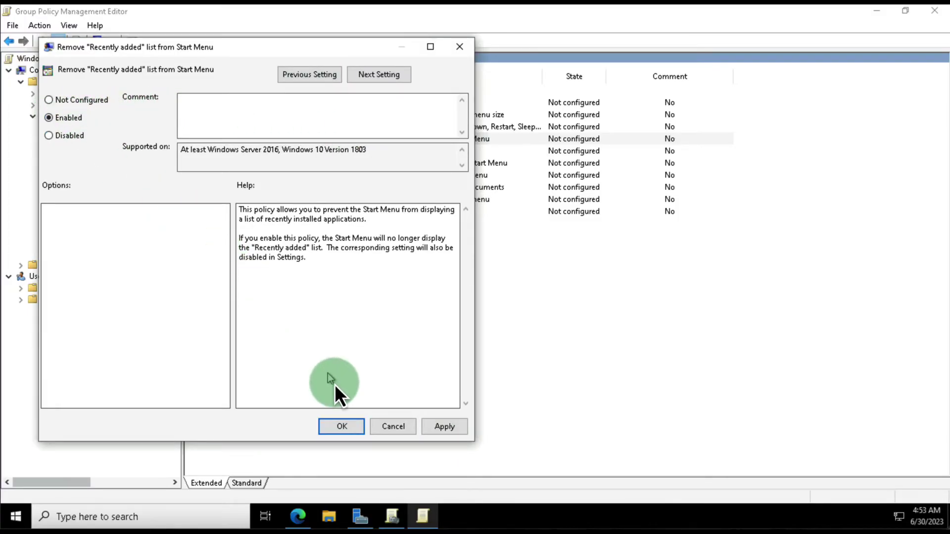
pyautogui.click(352, 426)
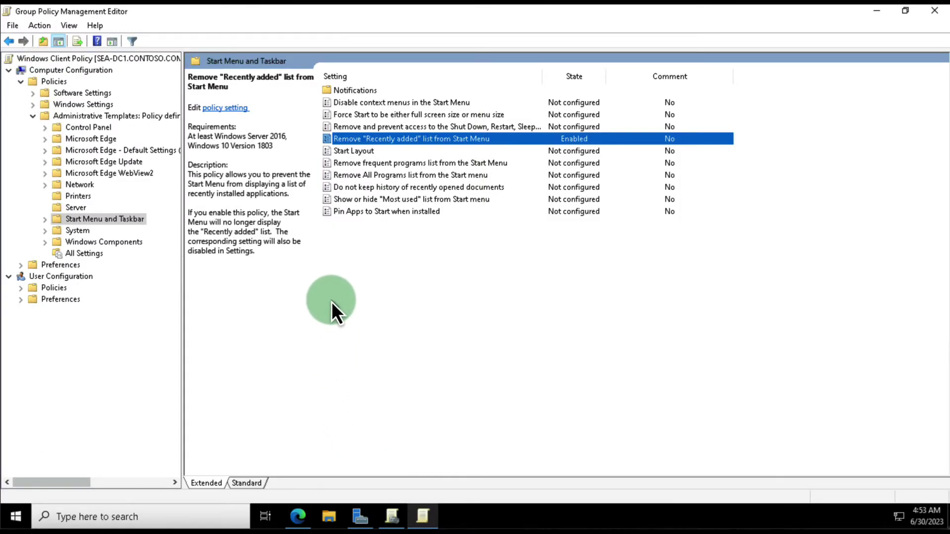
pyautogui.click(31, 116)
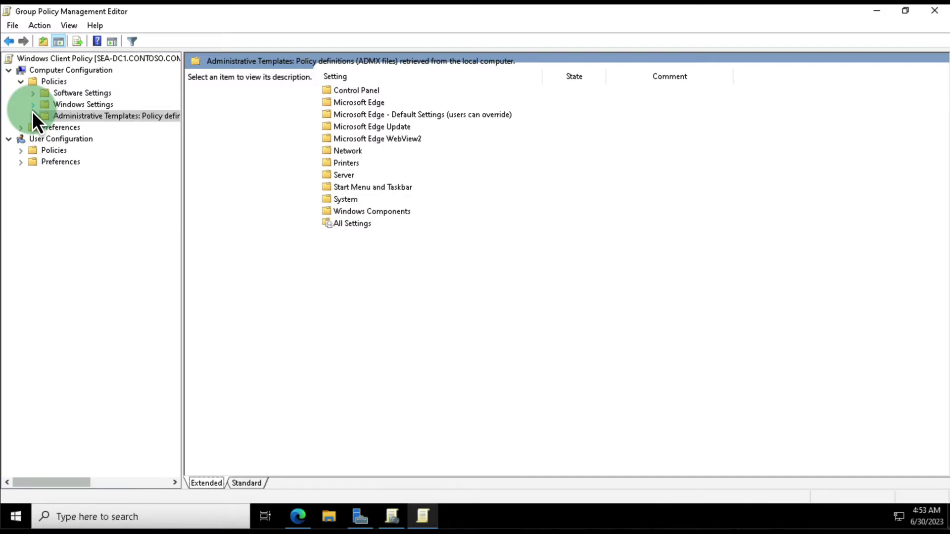
# Close the policy editor and bring up the Windows Client Policy GPO's action menu
pyautogui.doubleClick(6, 13)
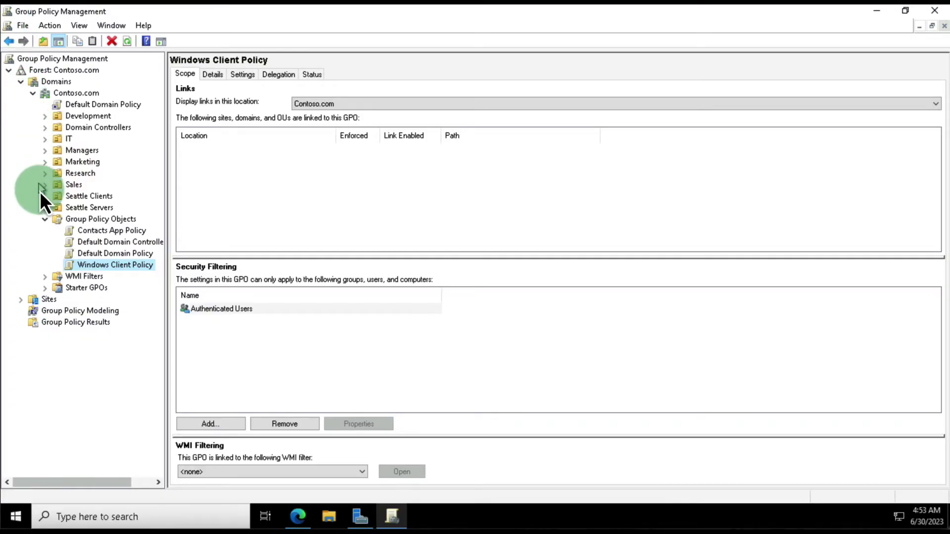
pyautogui.rightClick(113, 266)
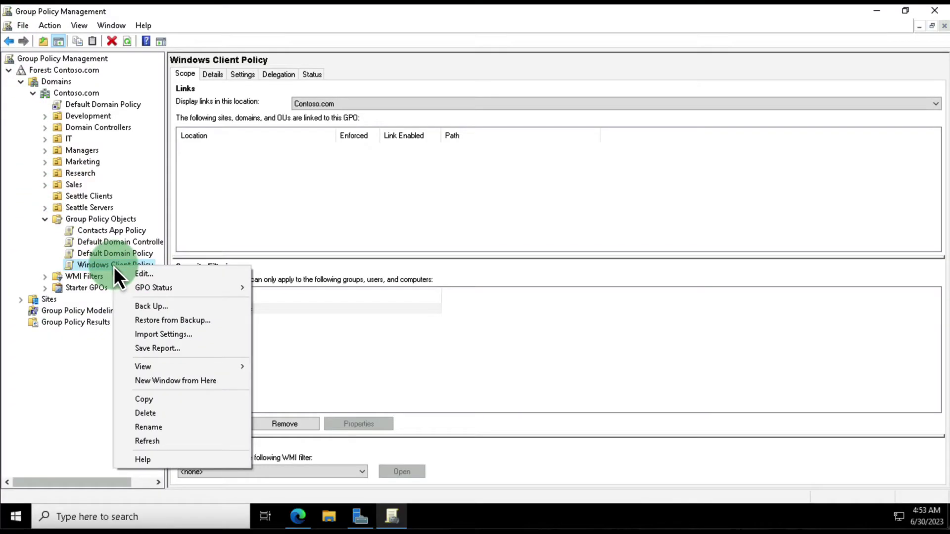
pyautogui.moveTo(170, 364)
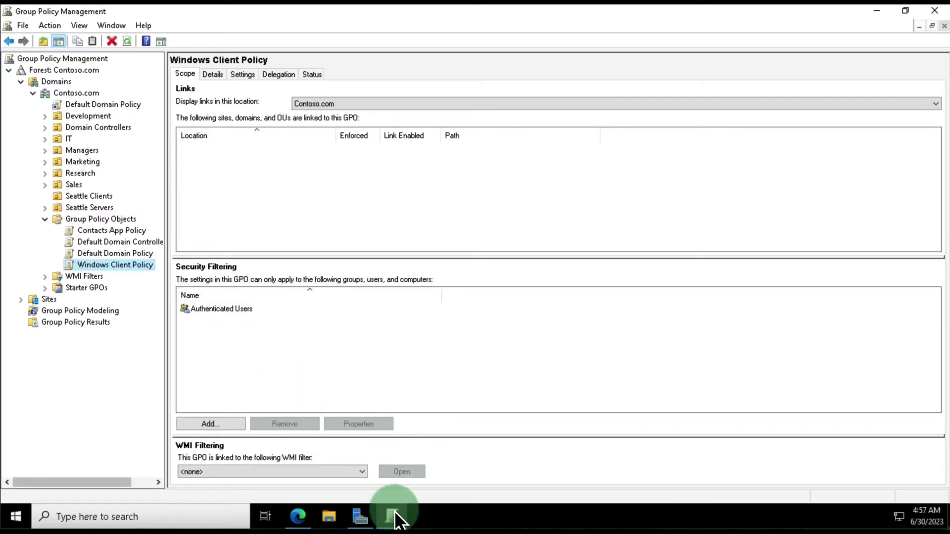
pyautogui.rightClick(118, 268)
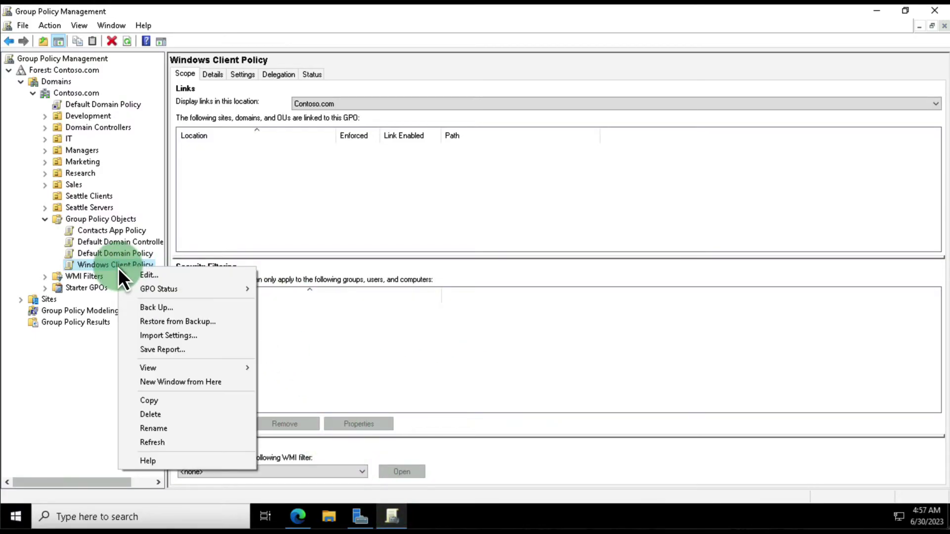
# Save the GPO report as XML file 'Windows Client Policy.xml' in Documents
pyautogui.click(150, 350)
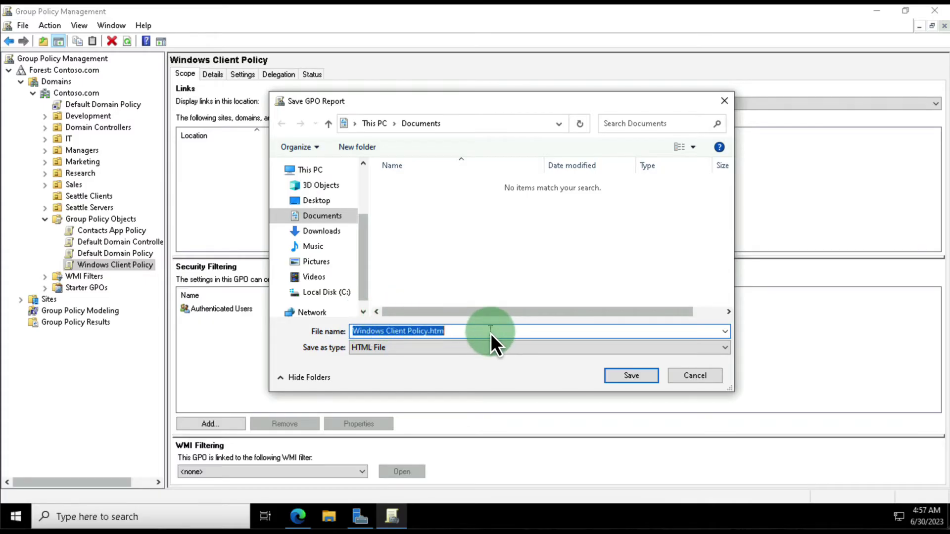
pyautogui.click(395, 350)
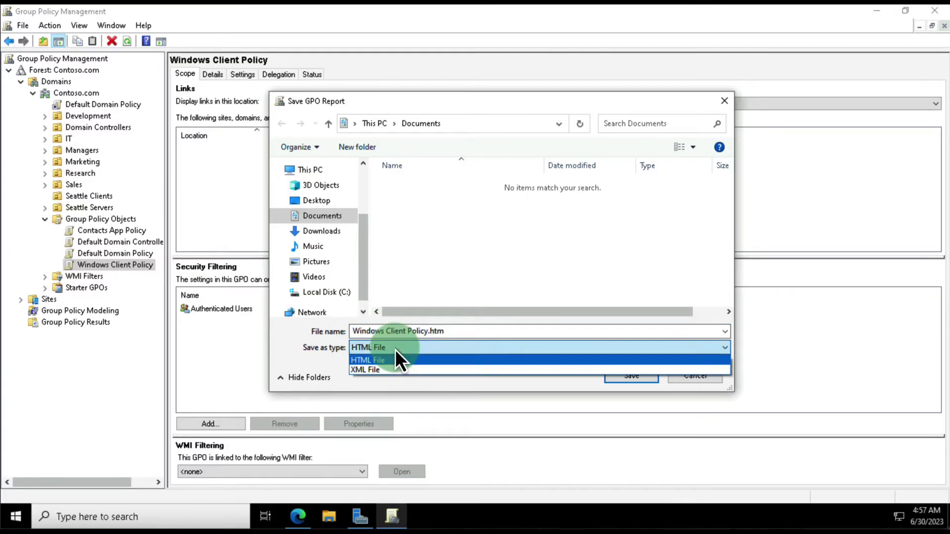
pyautogui.click(396, 373)
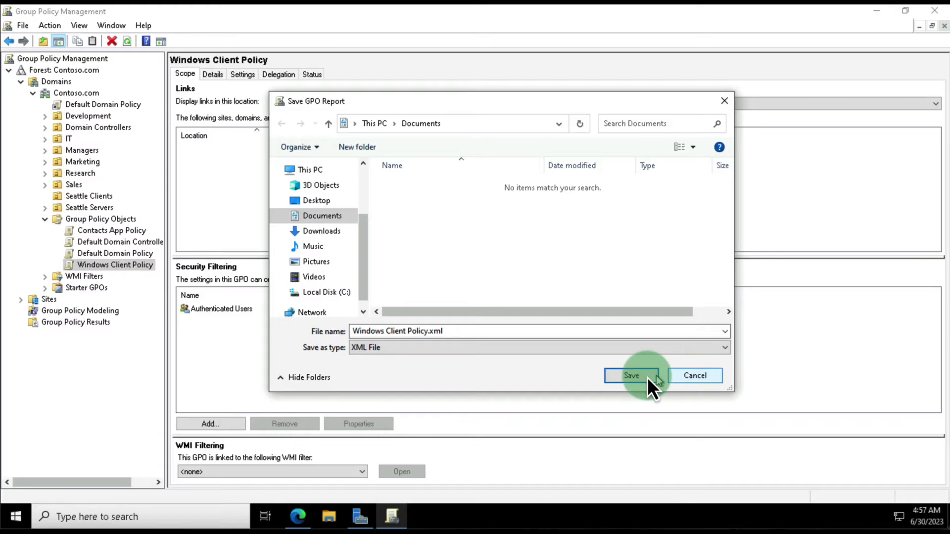
pyautogui.click(629, 377)
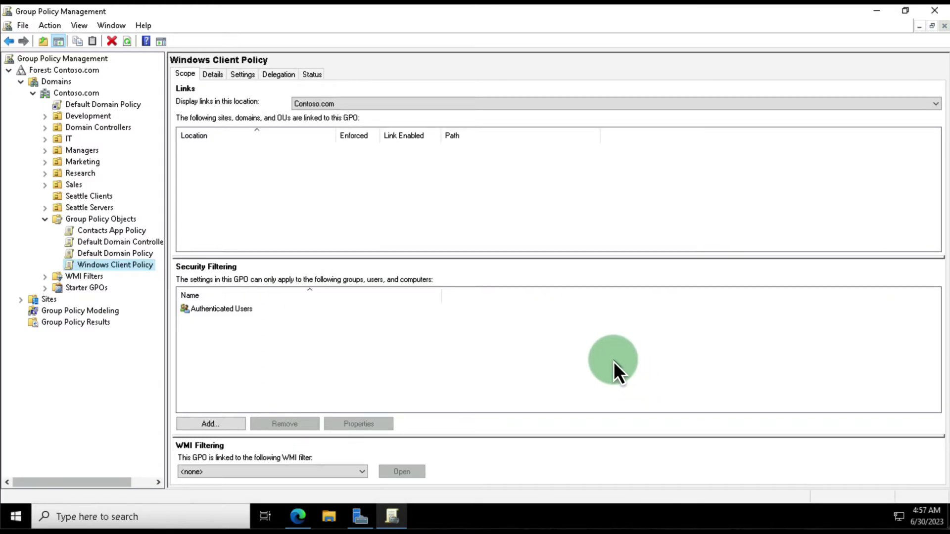
# In Edge, go to Devices > Group Policy analytics (preview) and start an Import
pyautogui.click(876, 11)
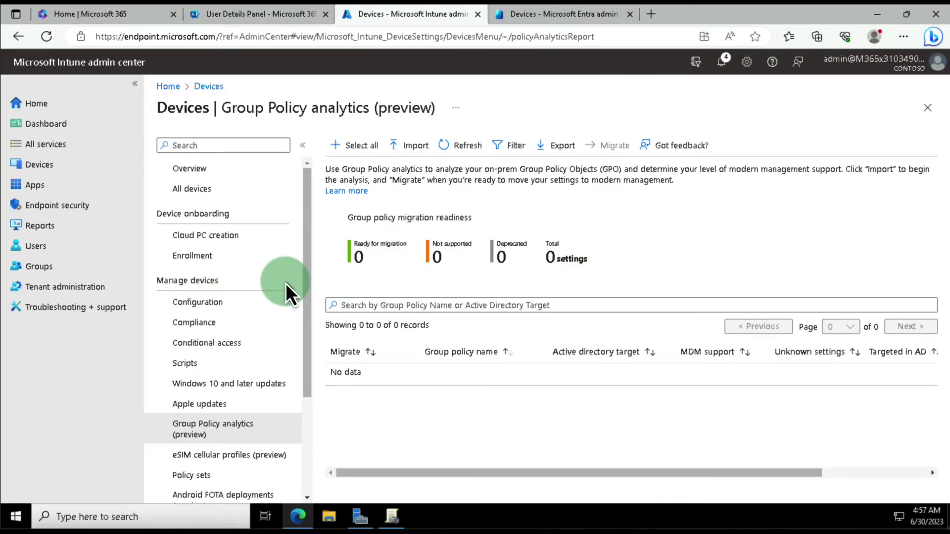
pyautogui.scroll(-3, 208, 237)
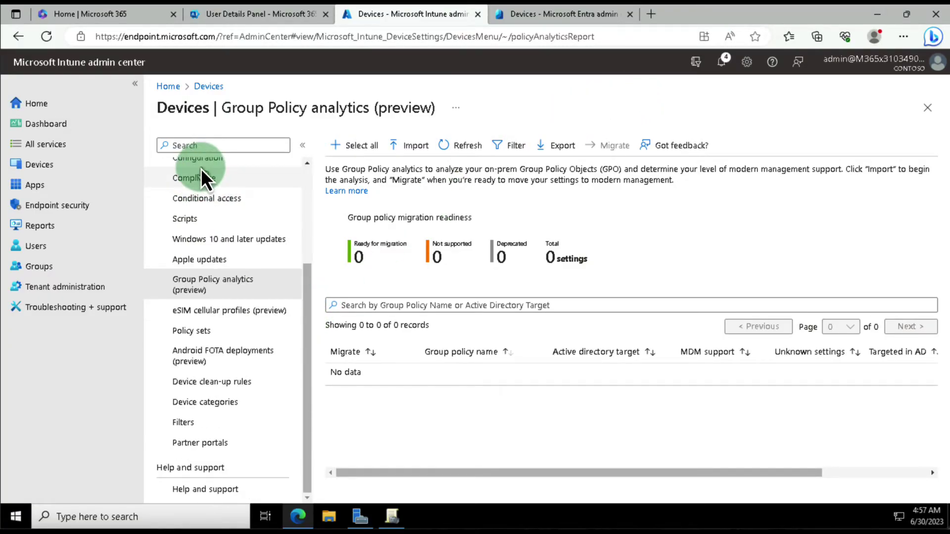
pyautogui.scroll(3, 203, 232)
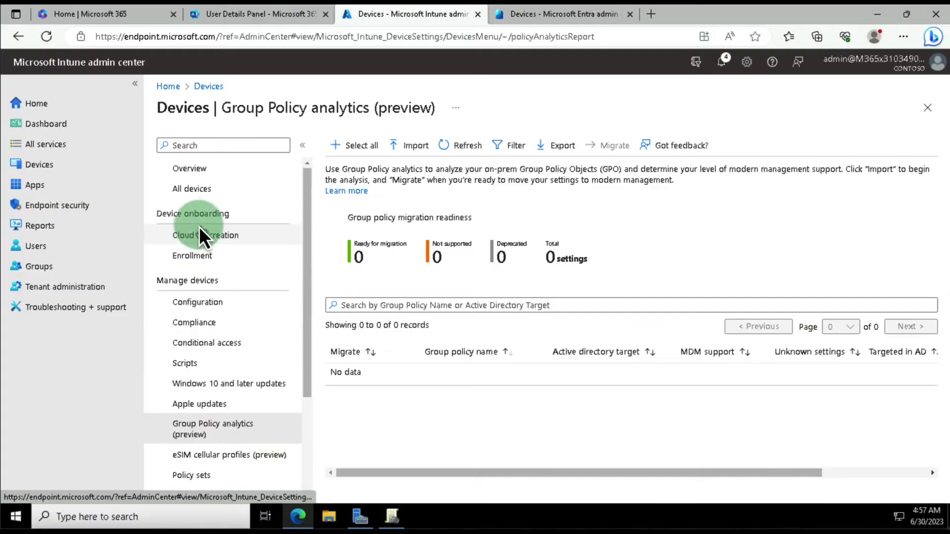
pyautogui.click(189, 167)
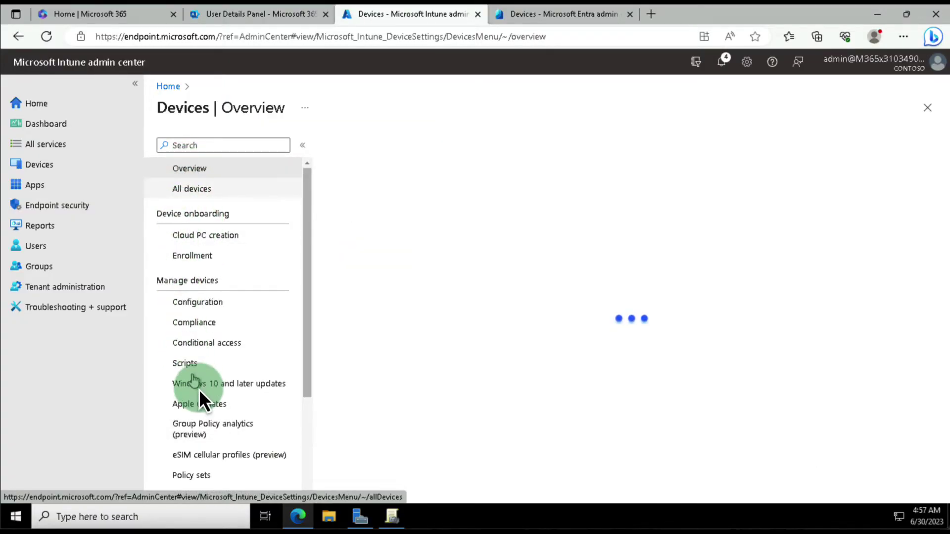
pyautogui.click(215, 431)
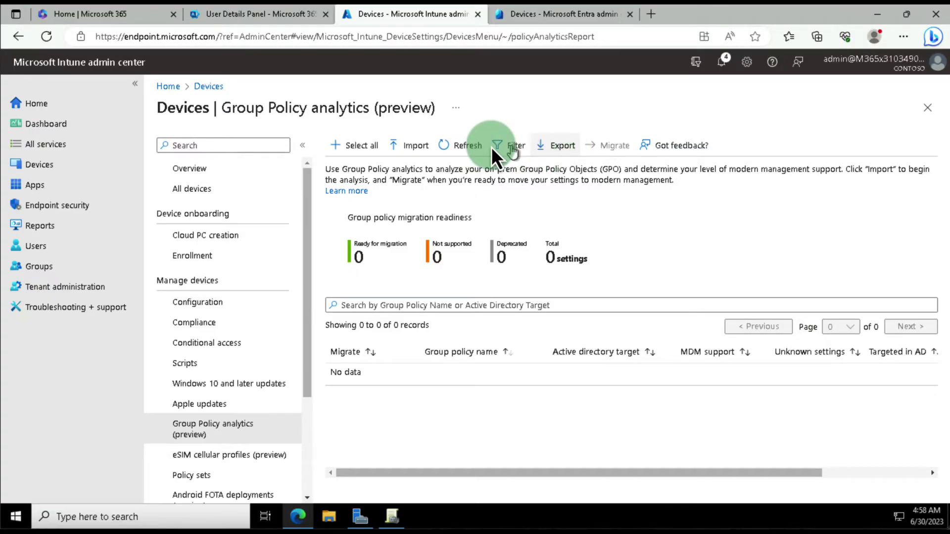
pyautogui.click(408, 147)
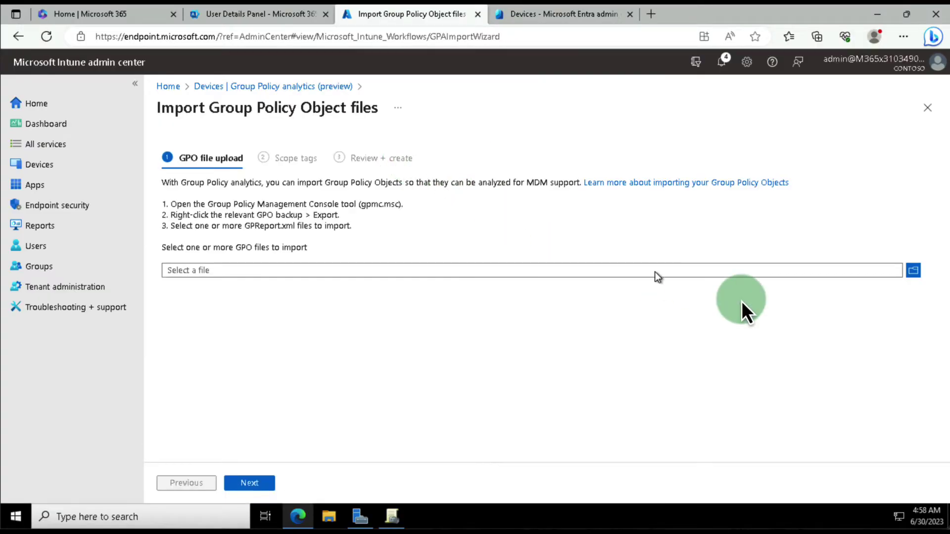
# Upload Windows Client Policy.xml from Documents, keep the Default scope tag, and reach Review + create
pyautogui.click(913, 271)
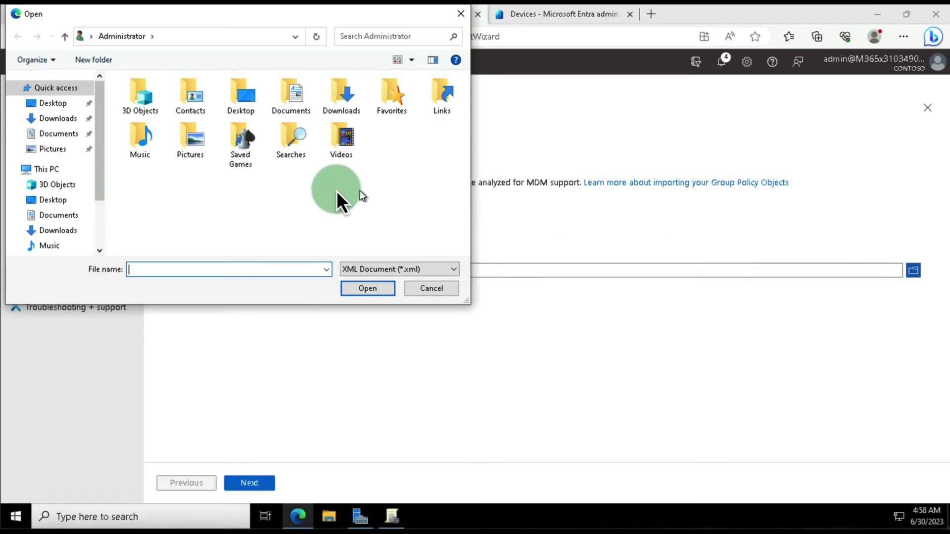
pyautogui.click(55, 135)
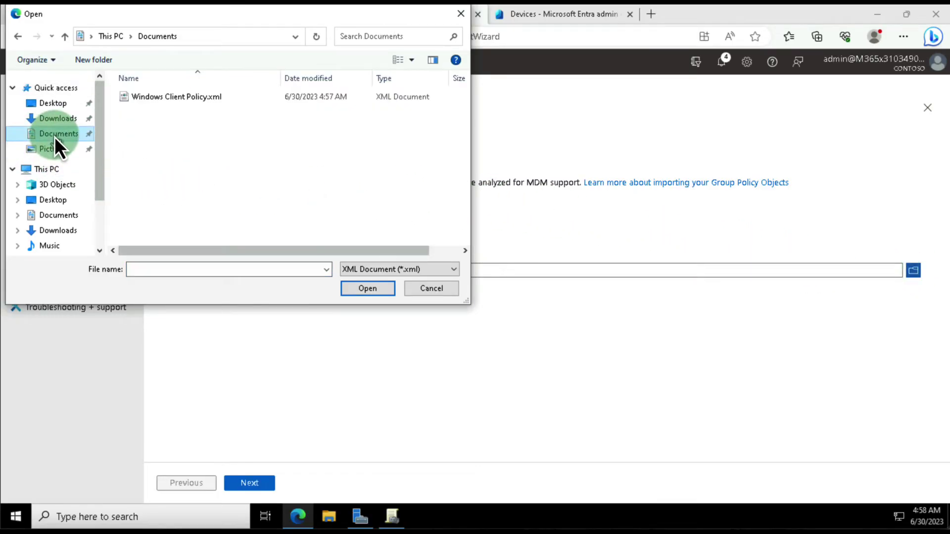
pyautogui.click(204, 98)
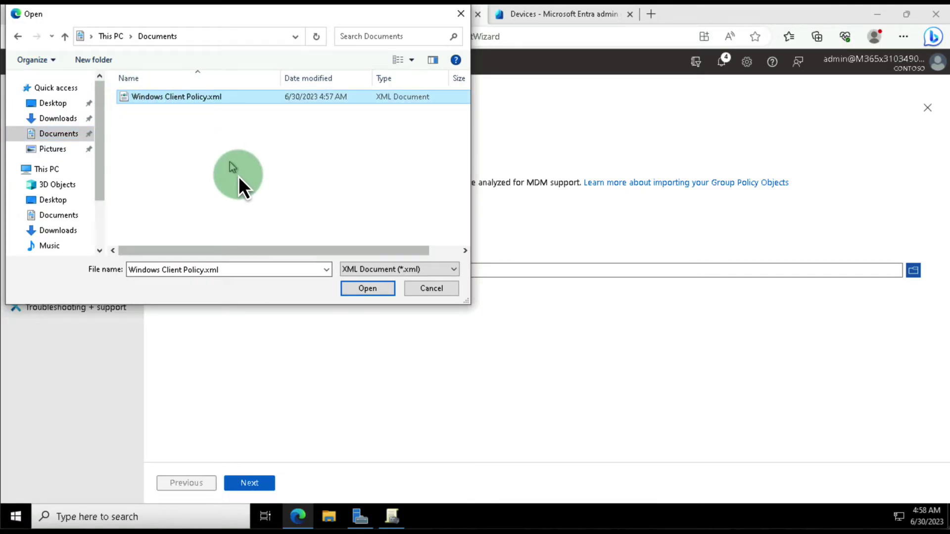
pyautogui.click(378, 292)
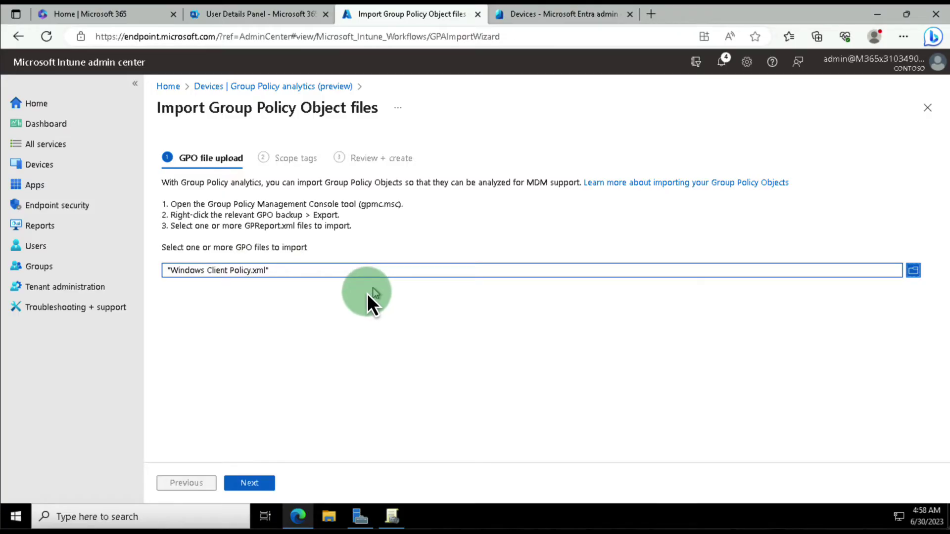
pyautogui.click(258, 487)
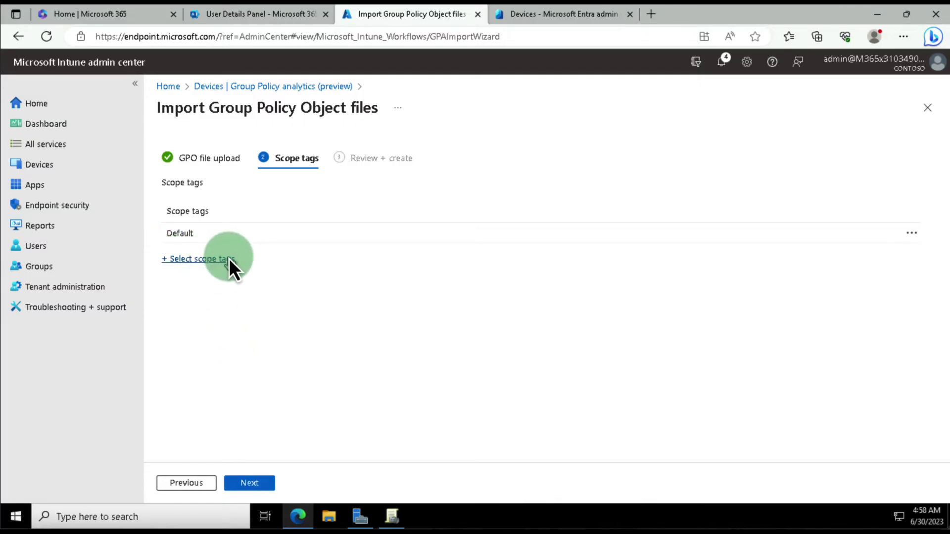
pyautogui.click(250, 483)
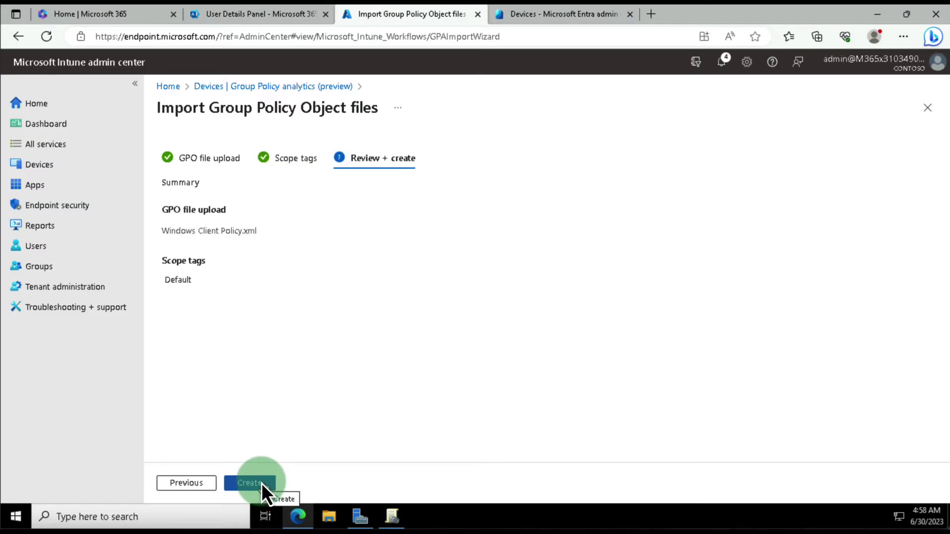
# Create the import and wait for Windows Client Policy to appear with 90% MDM support
pyautogui.click(261, 482)
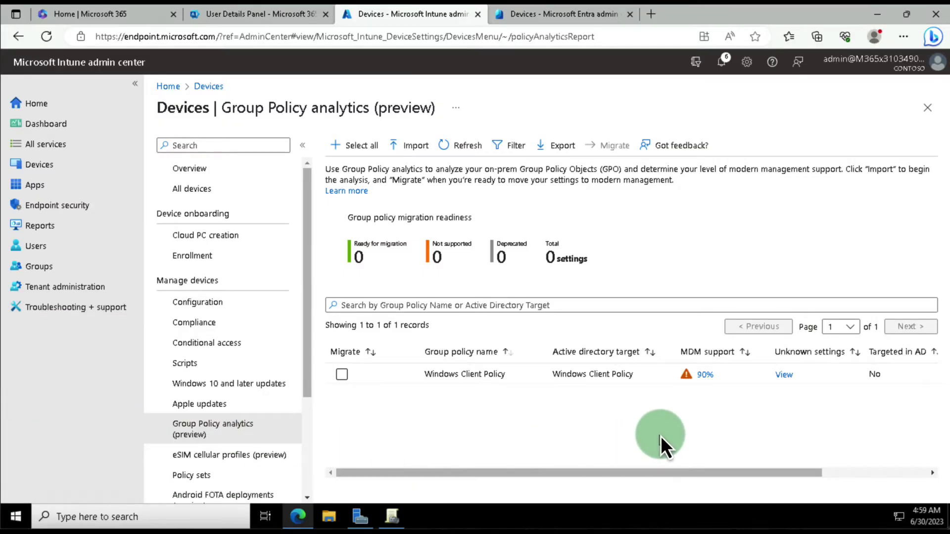
# Open the 90% MDM support link and scroll through Windows Client Policy's per-setting table
pyautogui.click(704, 376)
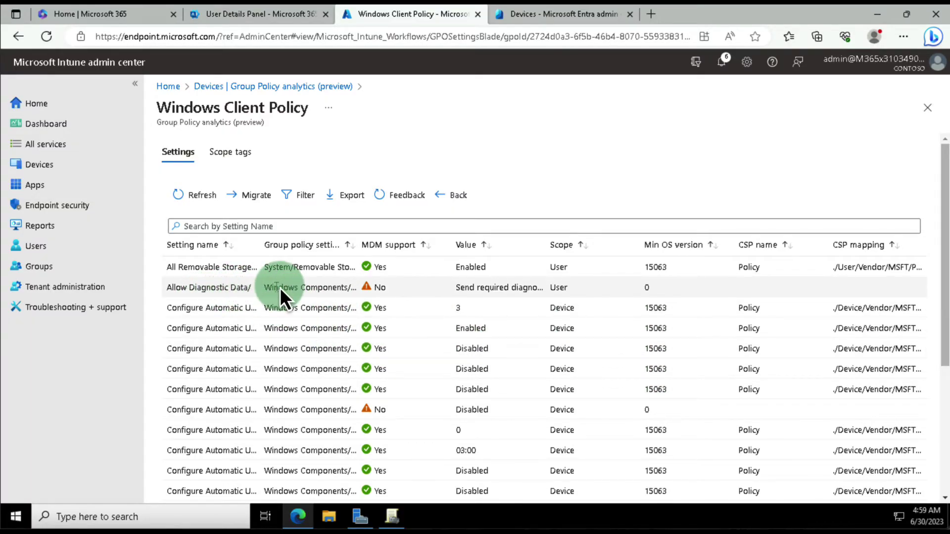
pyautogui.scroll(-4, 306, 299)
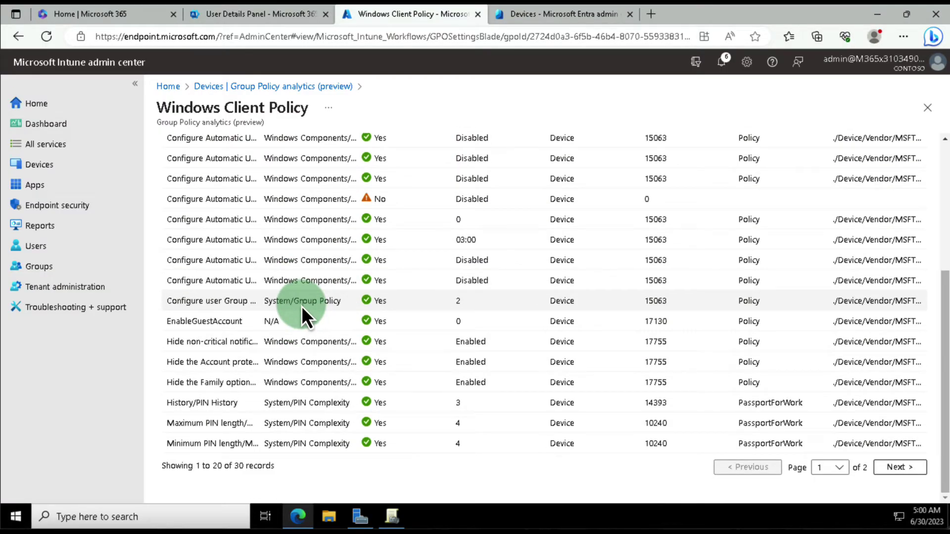
pyautogui.scroll(4, 302, 306)
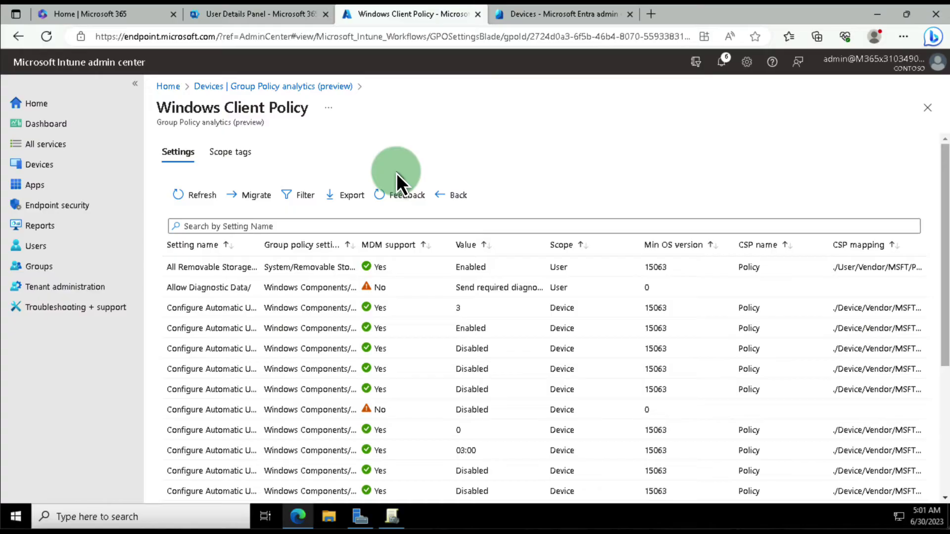
# Mark Windows Client Policy for migration and view its Unknown settings, which list zero records
pyautogui.click(456, 196)
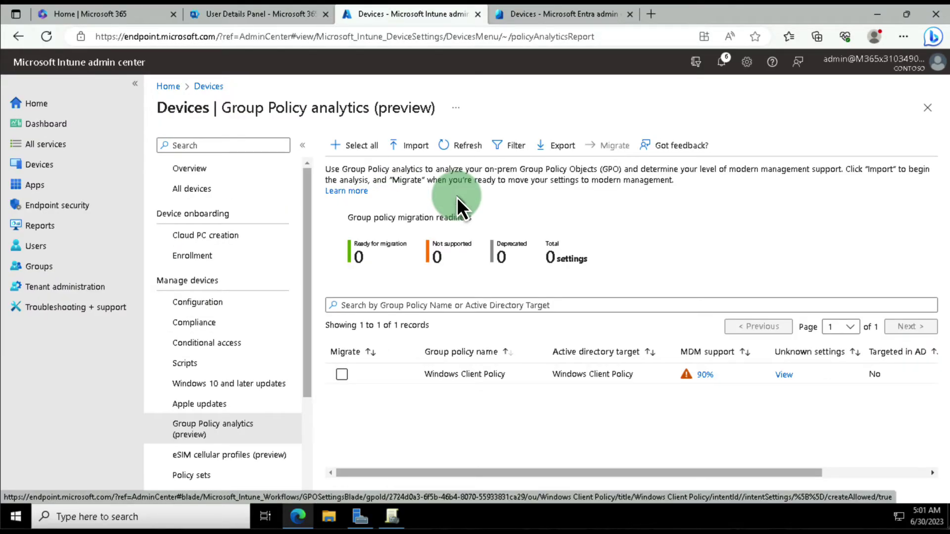
pyautogui.click(342, 374)
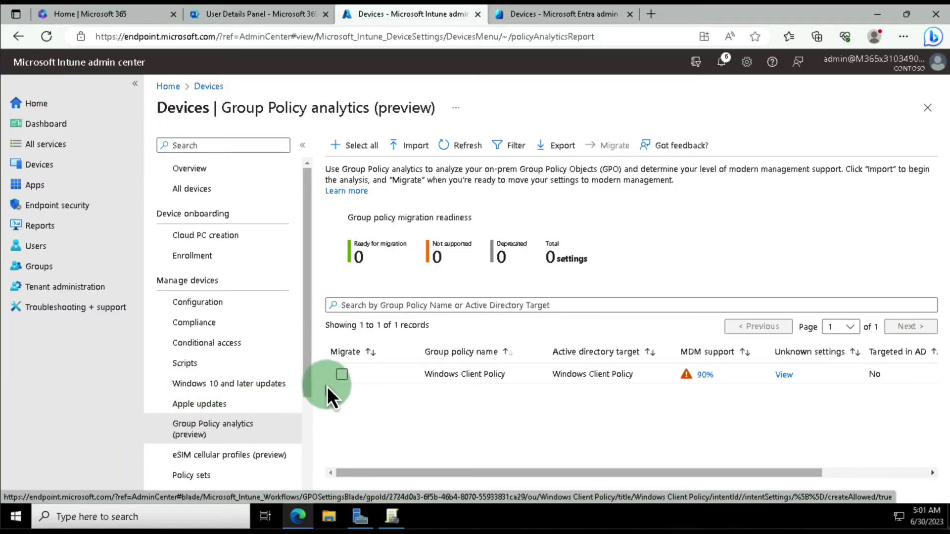
pyautogui.click(342, 375)
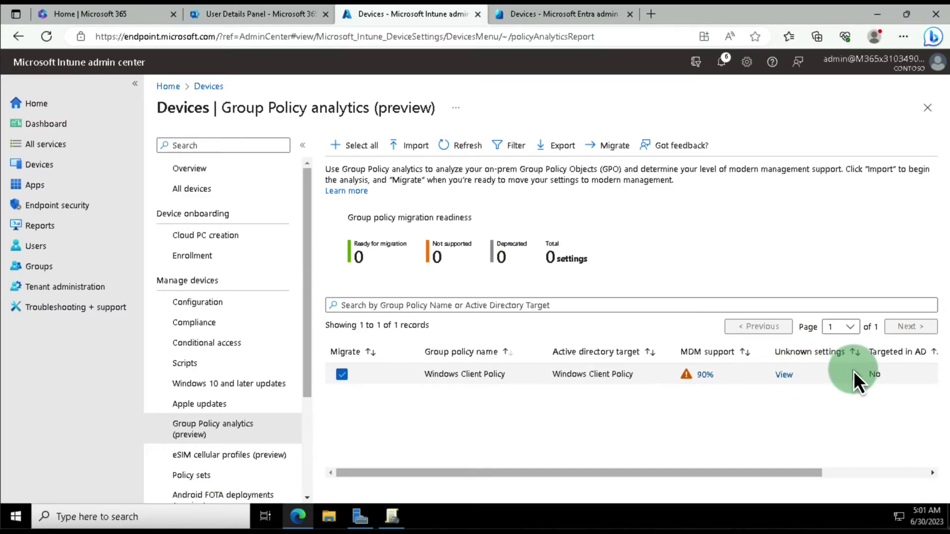
pyautogui.moveTo(737, 471); pyautogui.dragTo(682, 463)
pyautogui.click(787, 375)
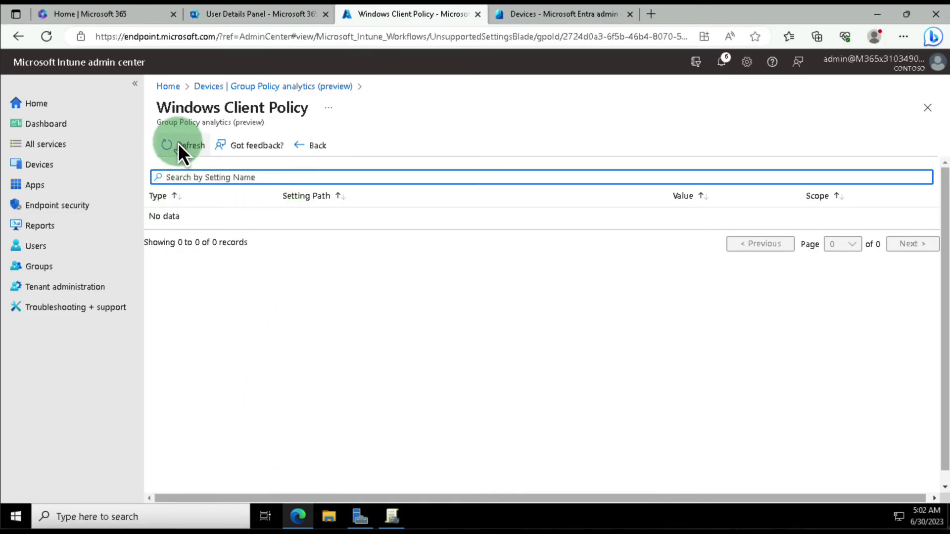
# Leave the empty Unknown settings blade for the Group Policy analytics list
pyautogui.click(324, 145)
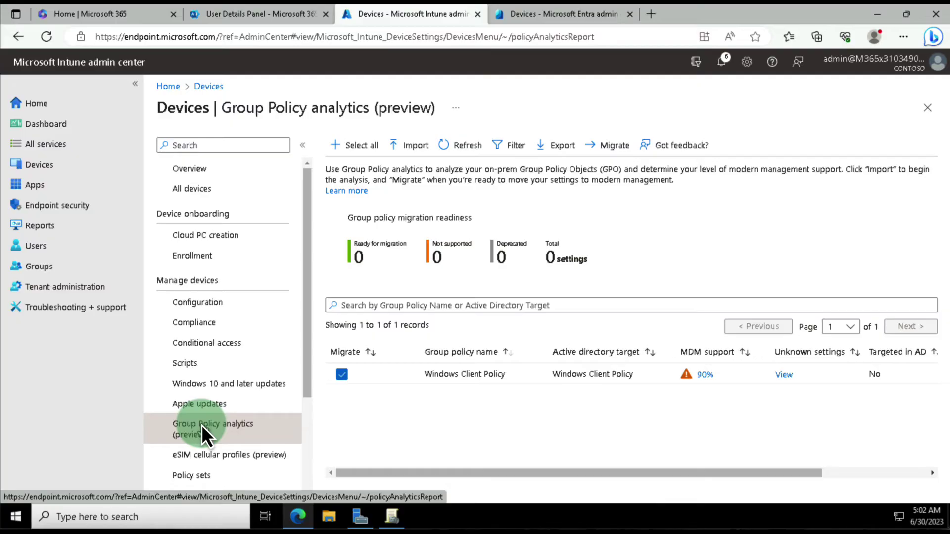
# Open Windows Client Policy's 90% MDM support breakdown and launch the Migrate wizard for its 30 settings
pyautogui.click(705, 374)
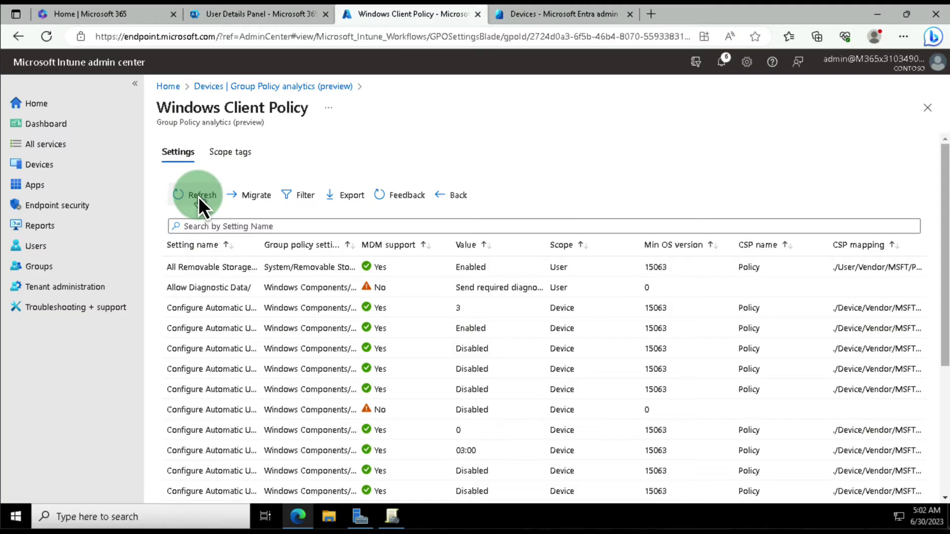
pyautogui.click(263, 196)
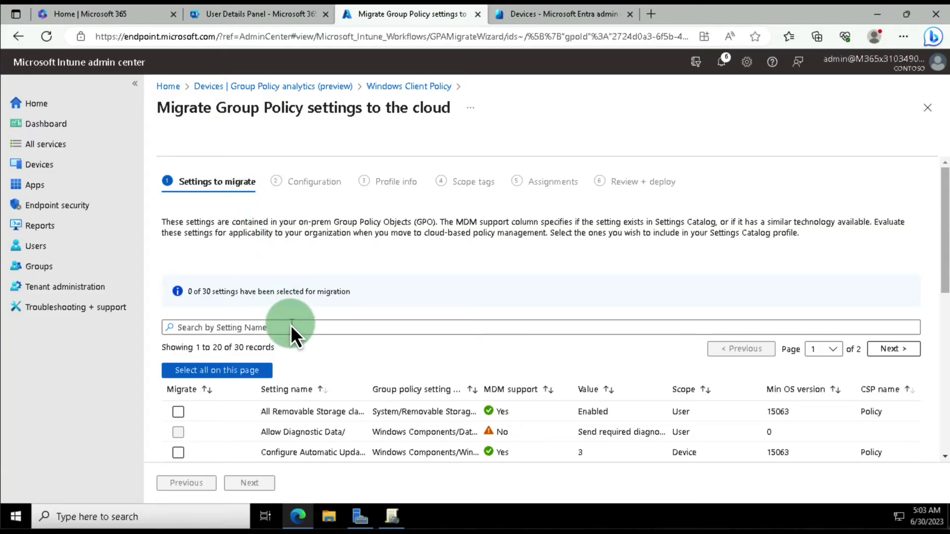
# Select all 18 supported settings on the first page, including automatic updating (value 3), and advance to Configuration
pyautogui.scroll(-5, 290, 325)
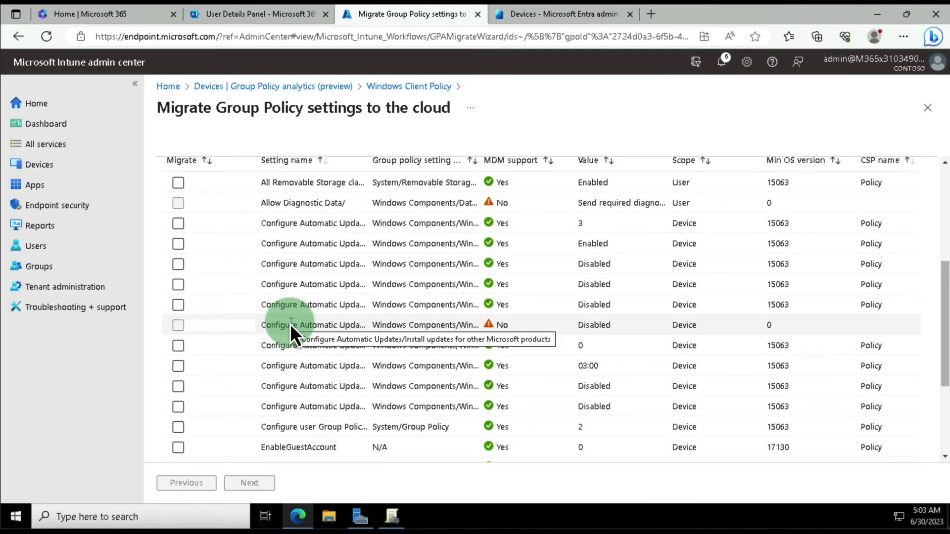
pyautogui.scroll(1, 290, 323)
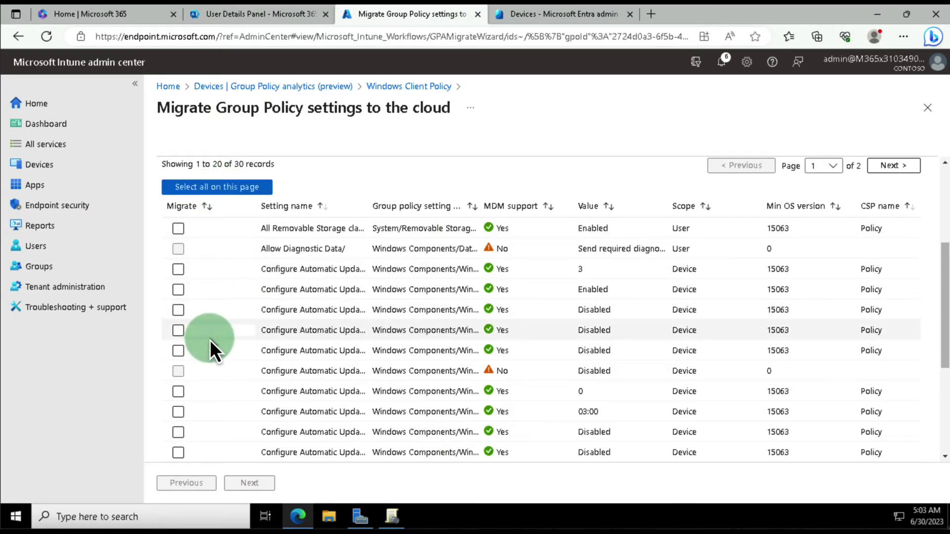
pyautogui.scroll(-3, 209, 340)
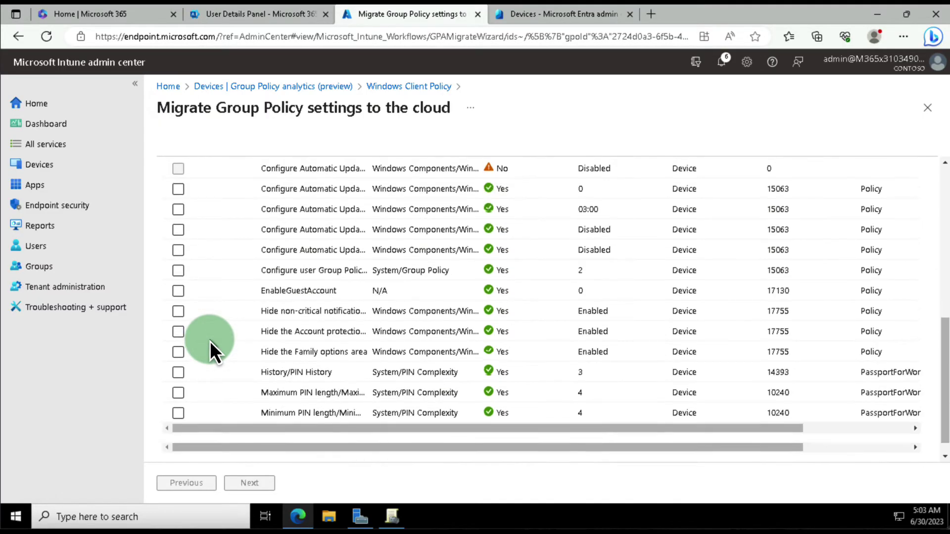
pyautogui.scroll(5, 210, 341)
pyautogui.click(210, 341)
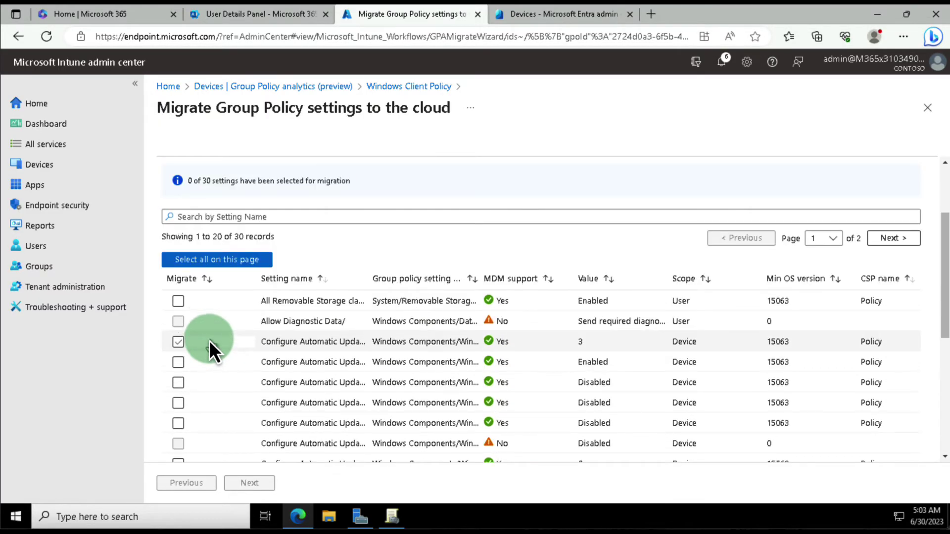
pyautogui.click(212, 258)
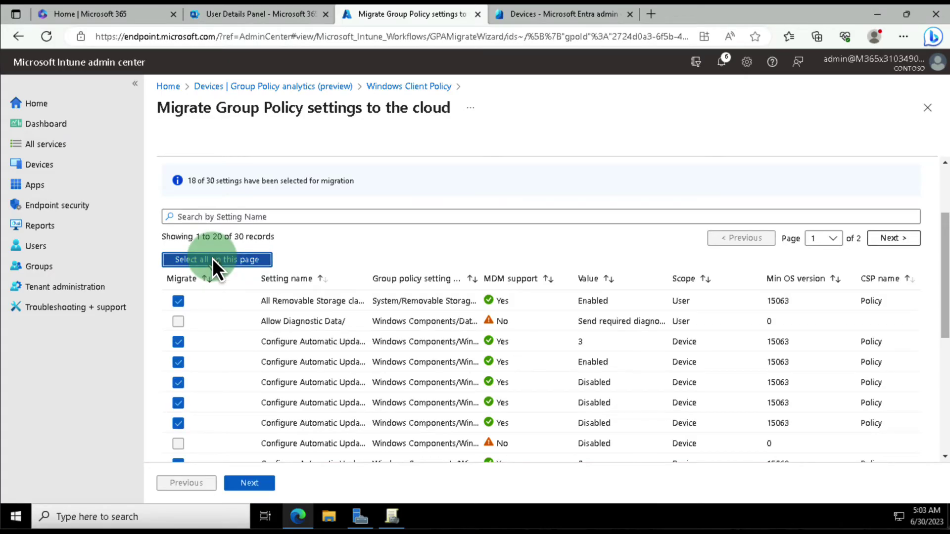
pyautogui.click(258, 482)
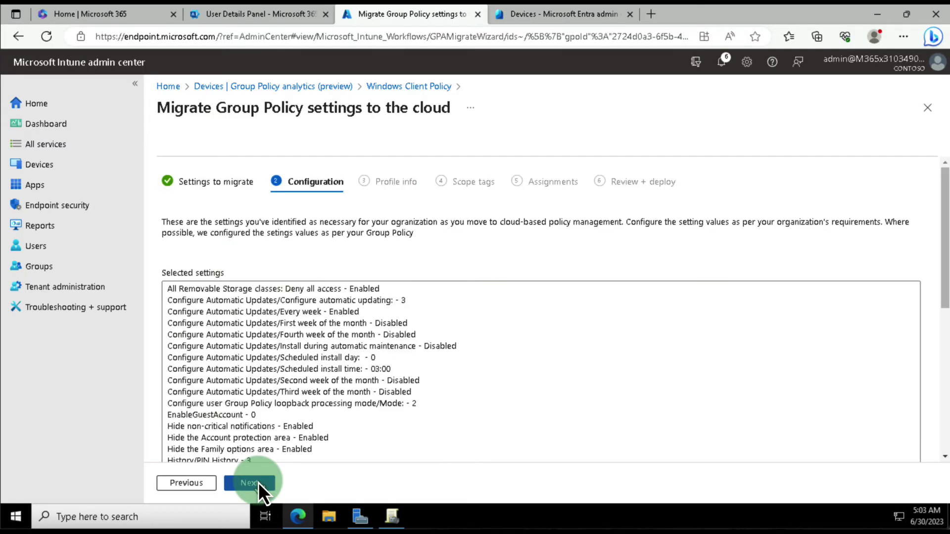
# Name the new profile 'Client Migration 1' and continue to Scope tags with the Default tag
pyautogui.click(259, 483)
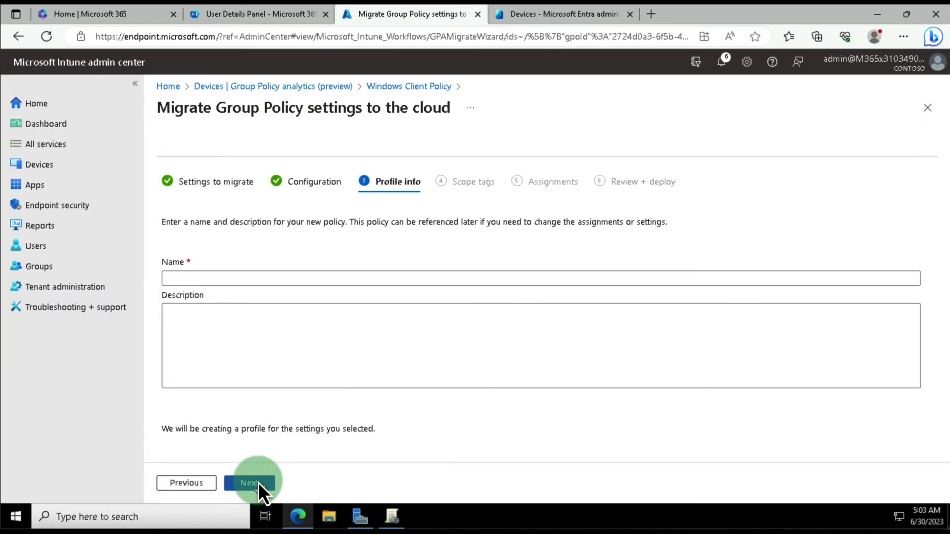
pyautogui.click(224, 275)
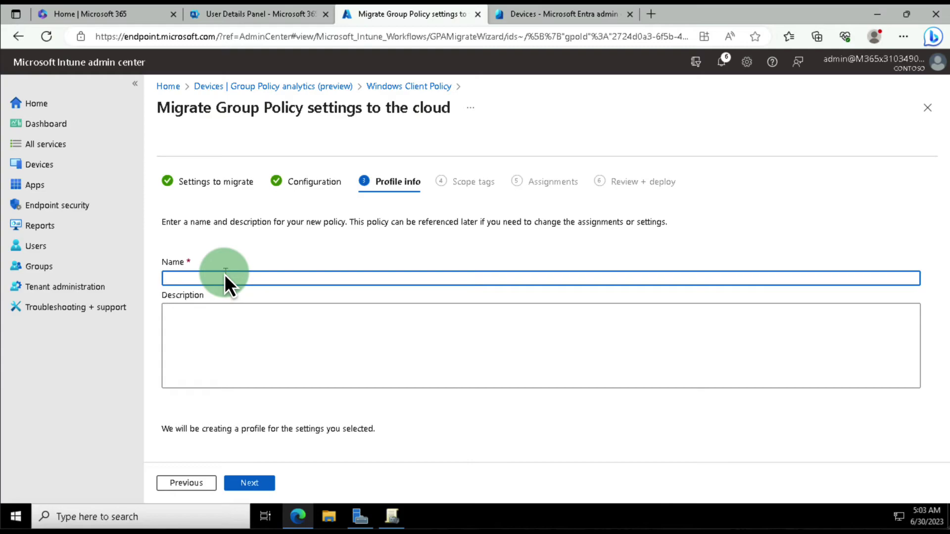
pyautogui.write('Cli')
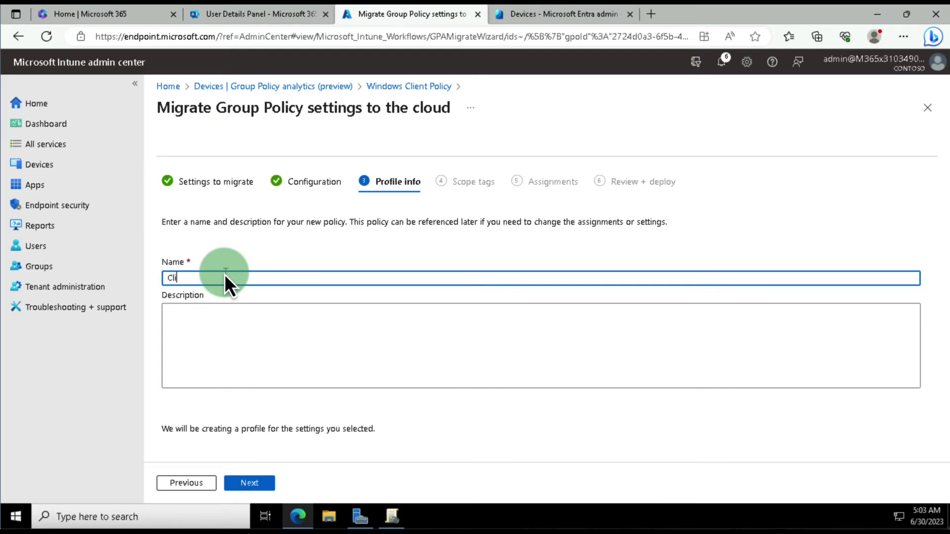
pyautogui.write('ent Migration 1')
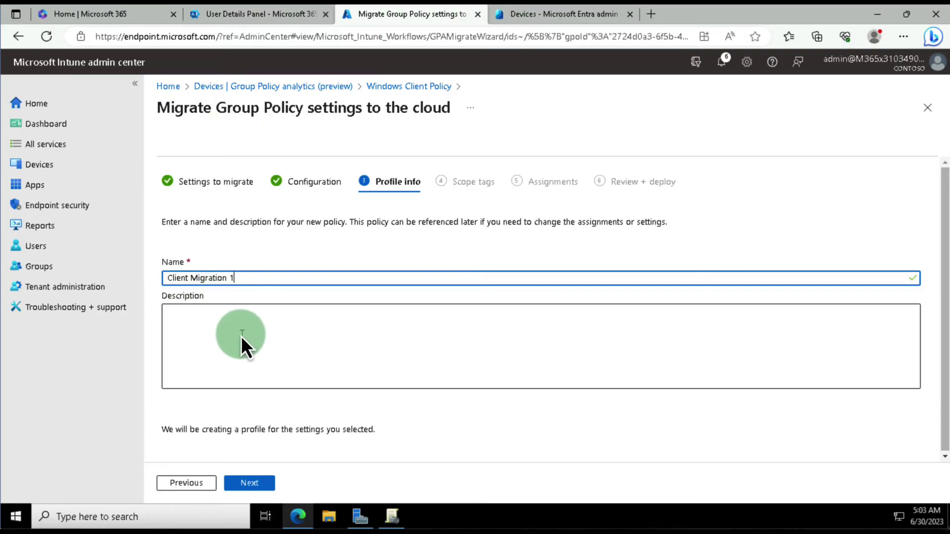
pyautogui.click(249, 484)
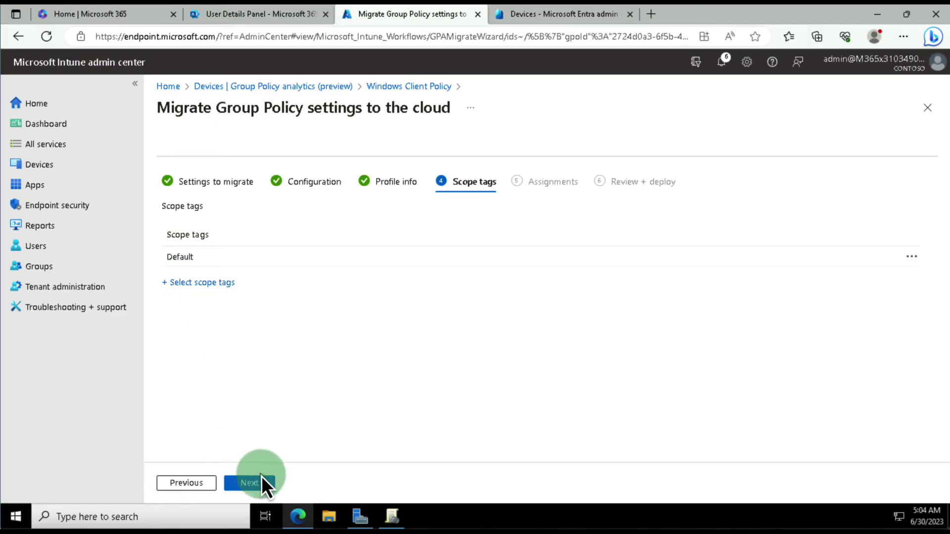
# Assign Client Migration 1 to all devices and deploy it from Review + deploy
pyautogui.click(269, 488)
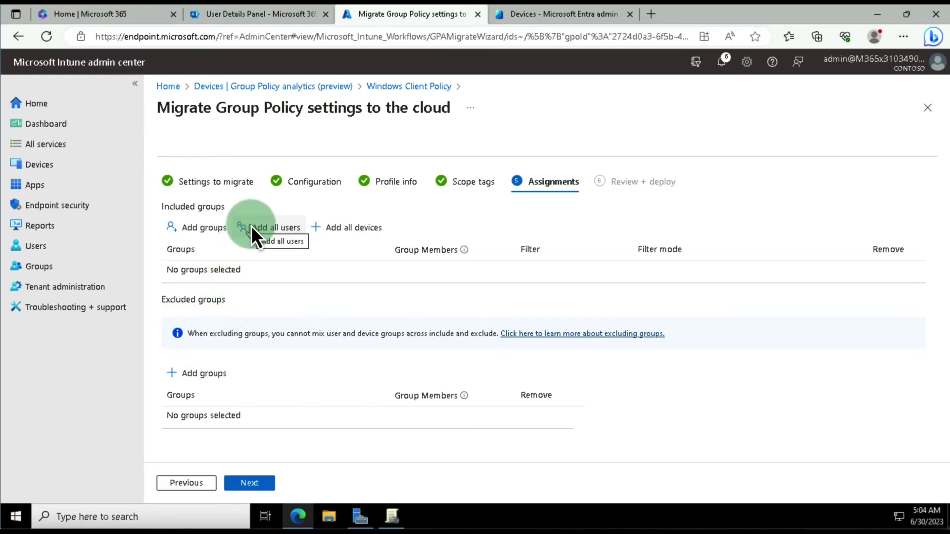
pyautogui.click(355, 227)
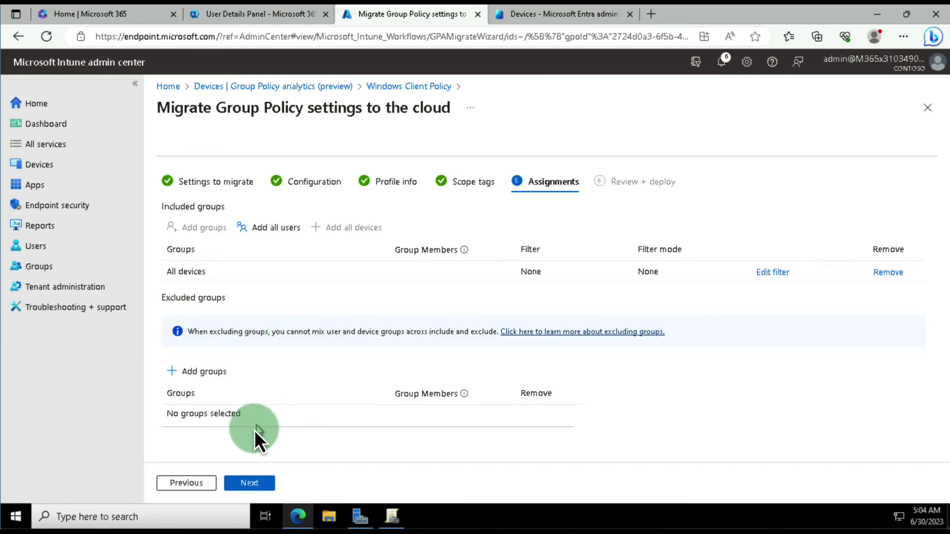
pyautogui.click(247, 481)
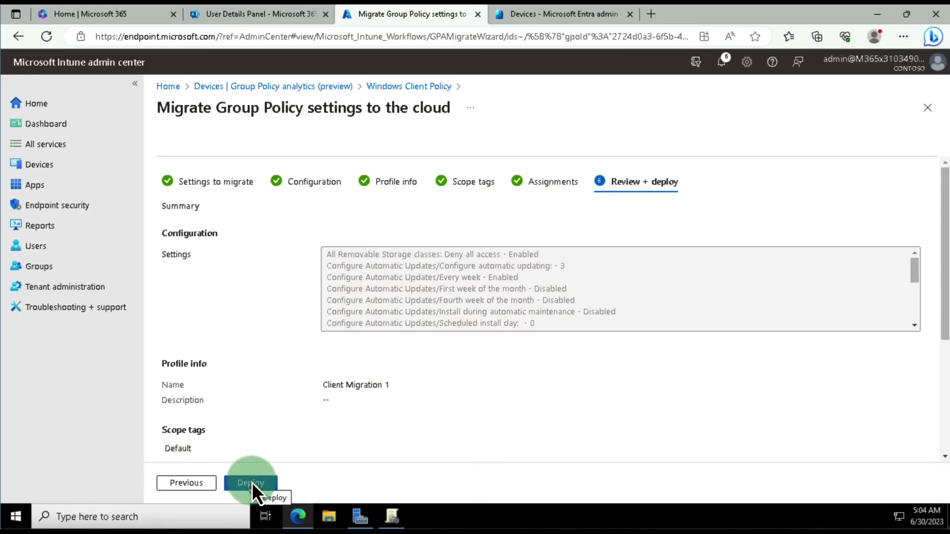
pyautogui.click(251, 482)
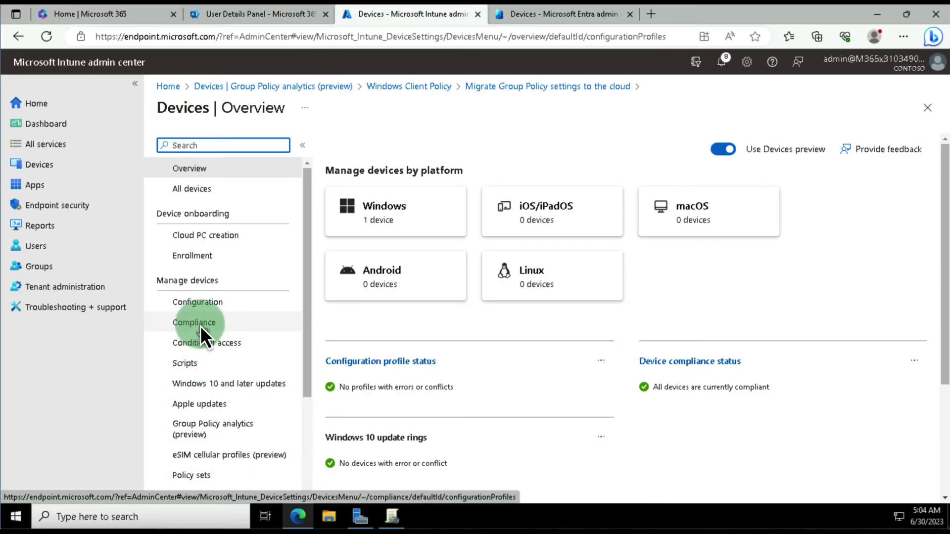
# Go via Dashboard and Devices to the Configuration page under Manage devices
pyautogui.click(200, 429)
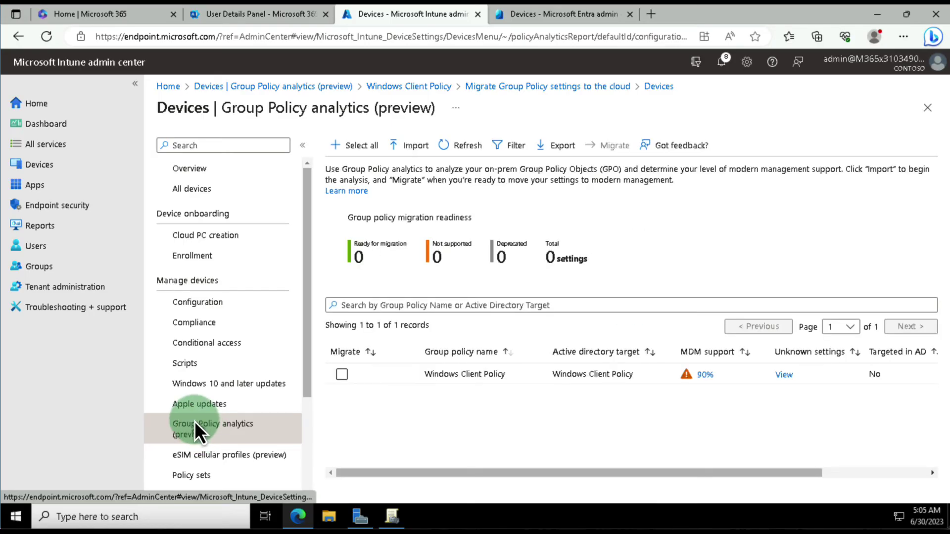
pyautogui.click(188, 319)
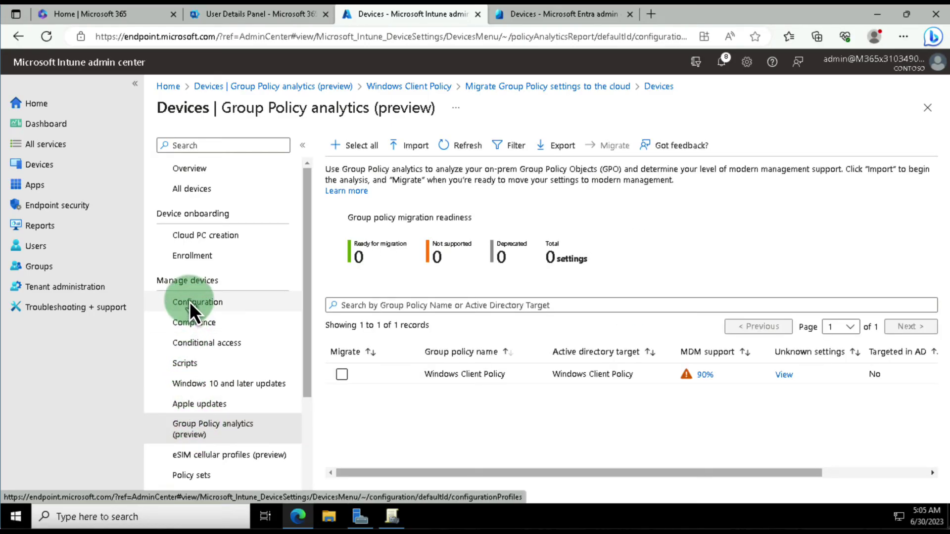
pyautogui.click(189, 302)
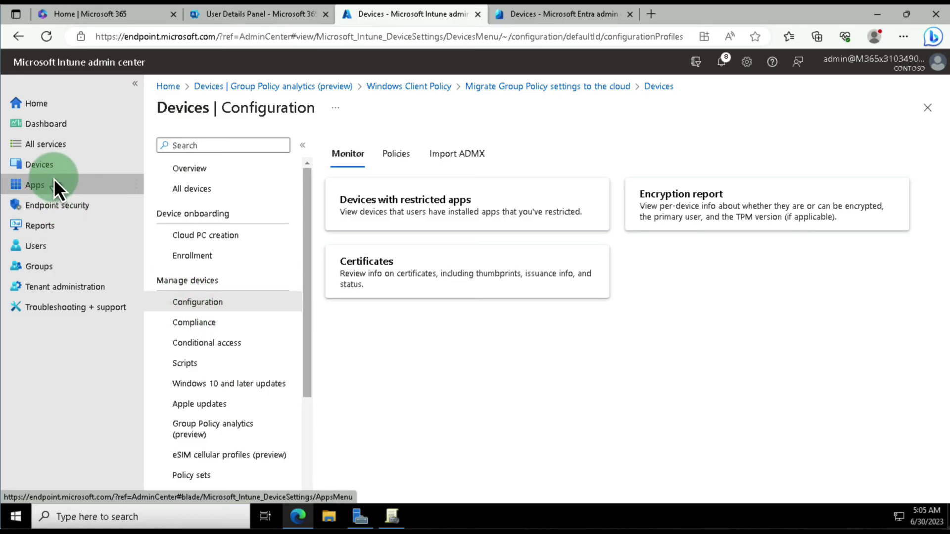
pyautogui.click(37, 126)
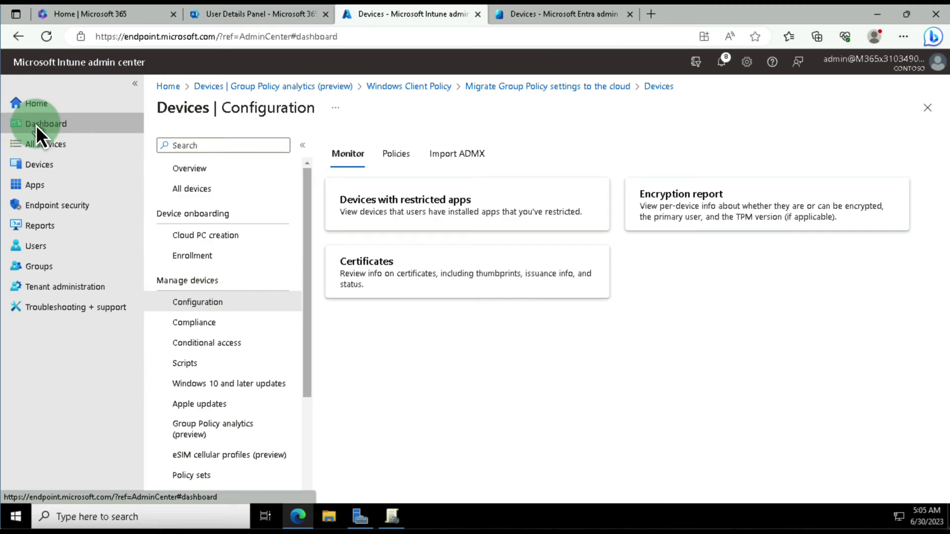
pyautogui.click(39, 164)
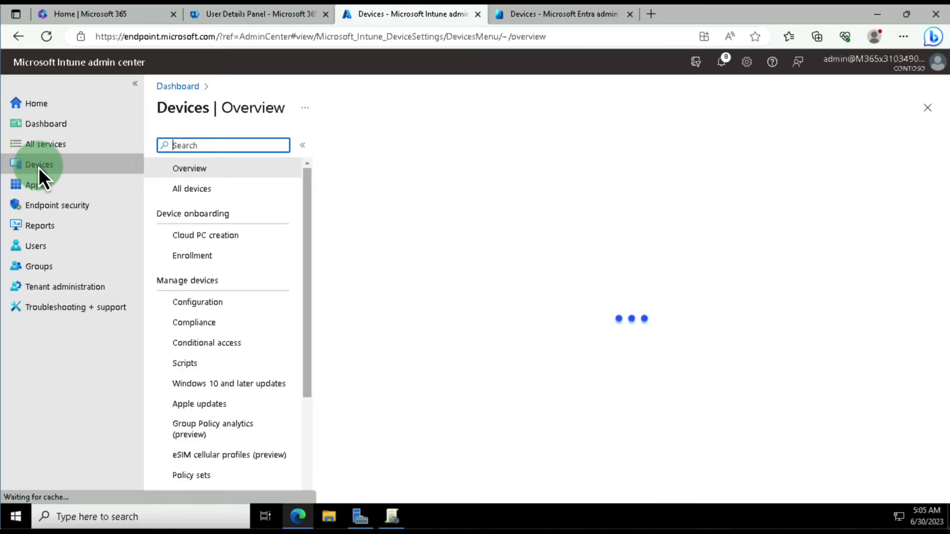
pyautogui.click(207, 325)
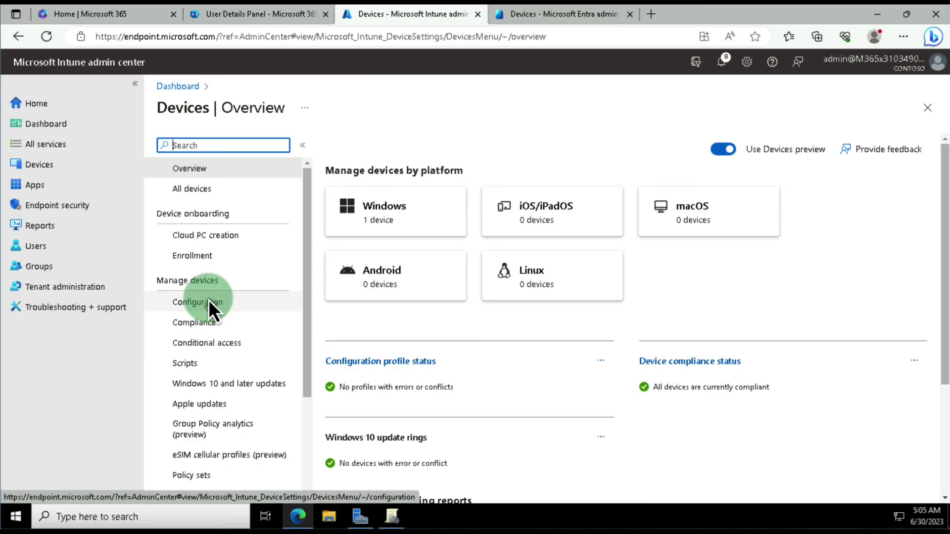
pyautogui.click(209, 302)
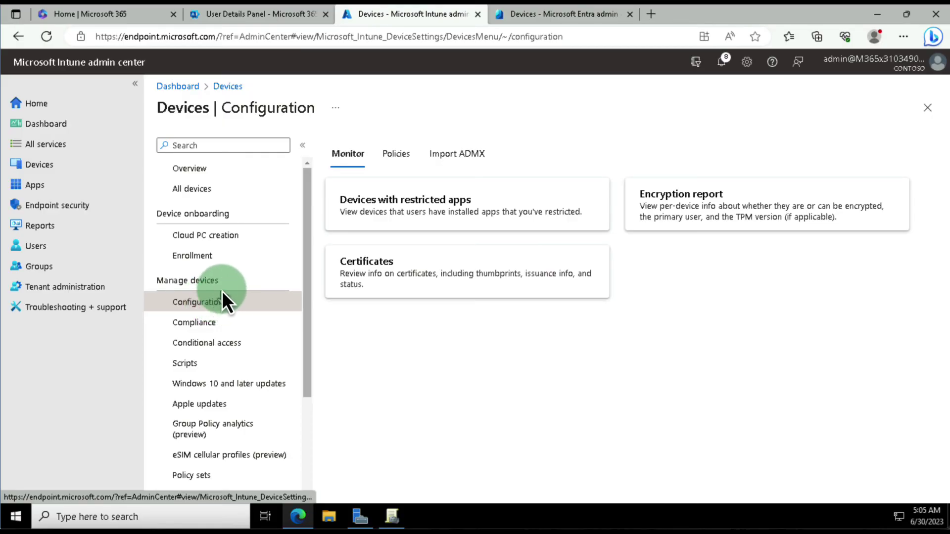
# Open Client Migration 1 from Policies and review its All Devices assignment and three setting groups
pyautogui.click(418, 155)
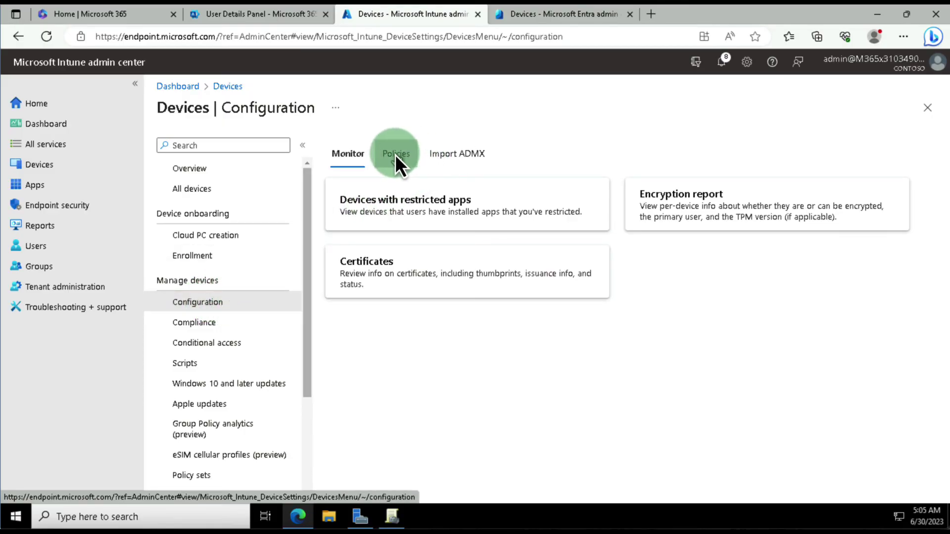
pyautogui.click(395, 155)
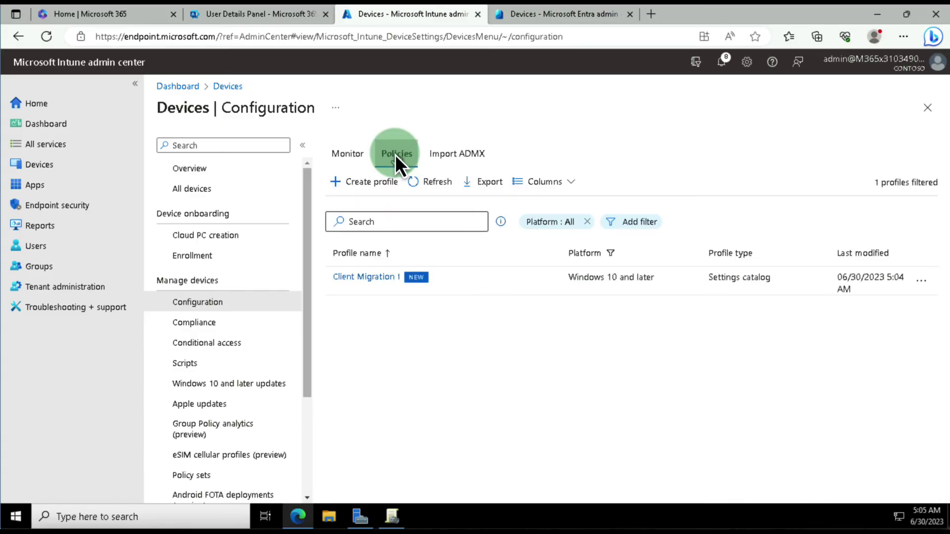
pyautogui.click(387, 277)
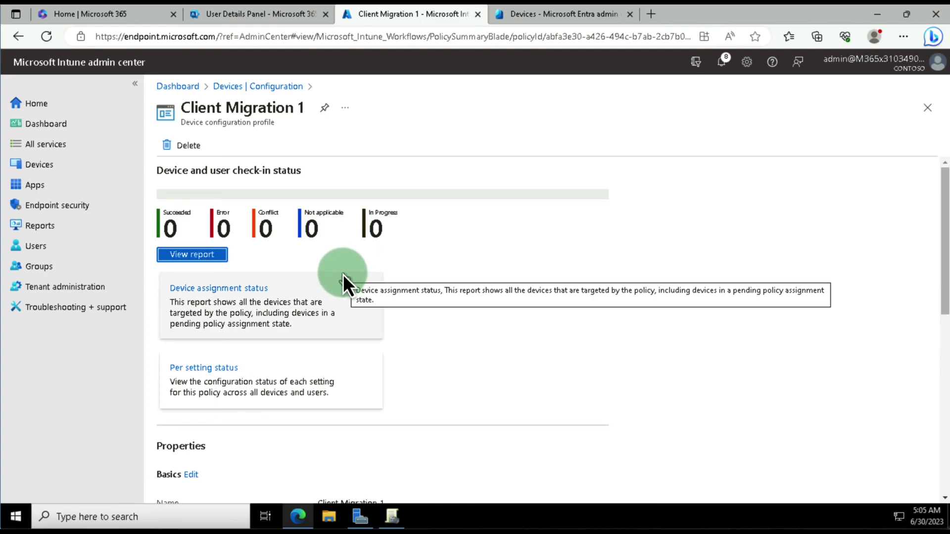
pyautogui.scroll(-3, 259, 260)
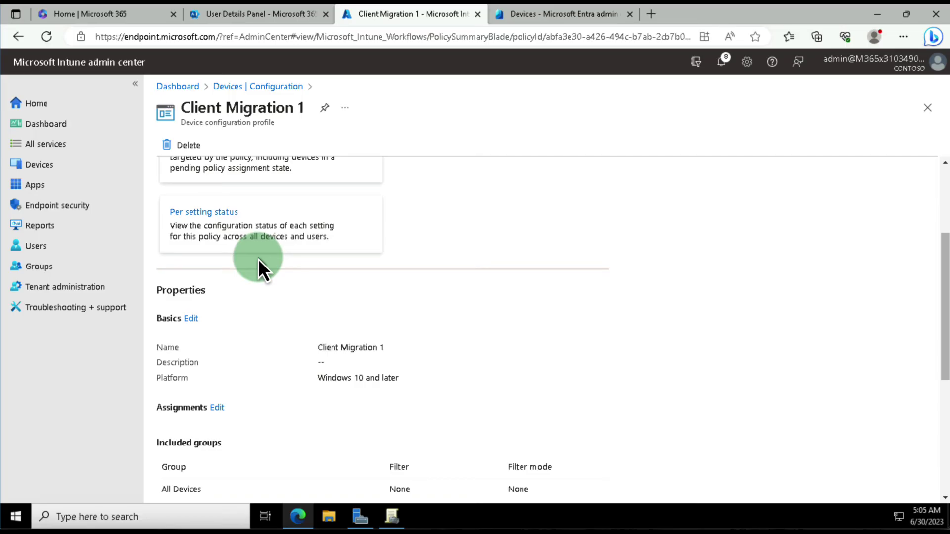
pyautogui.scroll(-2, 253, 264)
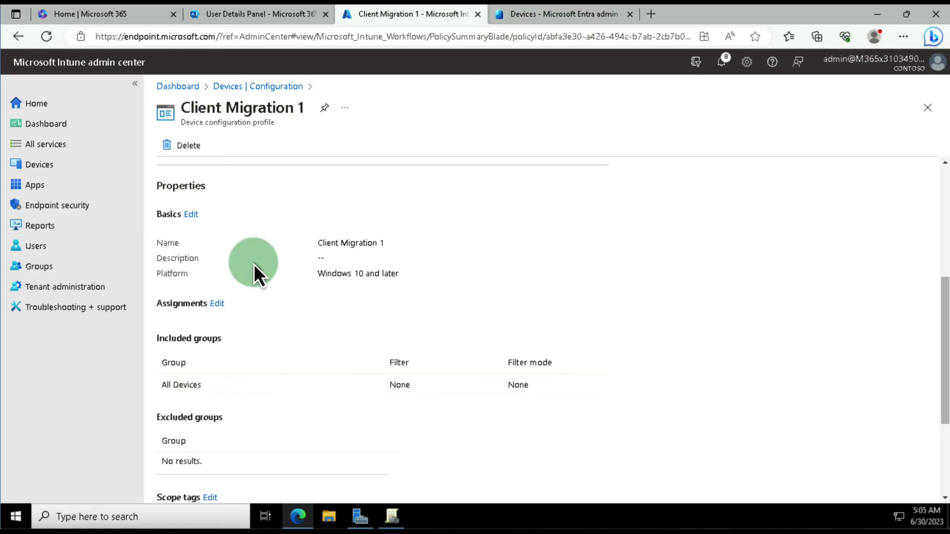
pyautogui.scroll(-3, 254, 264)
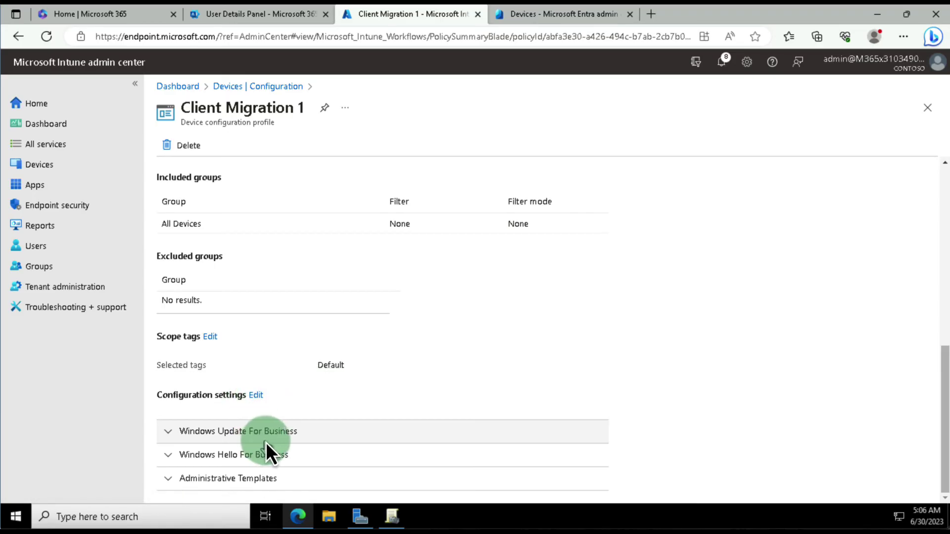
pyautogui.scroll(10, 265, 447)
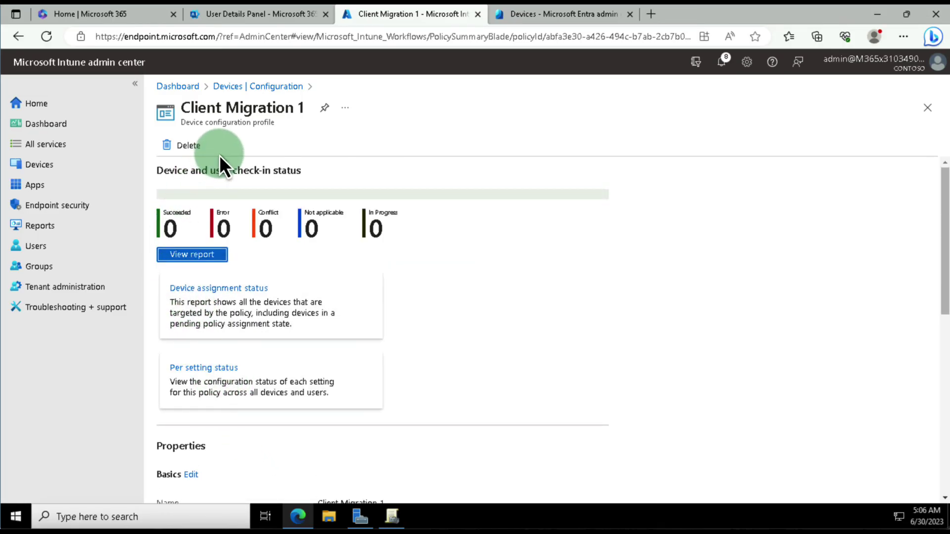
# Return to the Configuration page's Monitor tab, then go to the Devices Overview
pyautogui.click(272, 87)
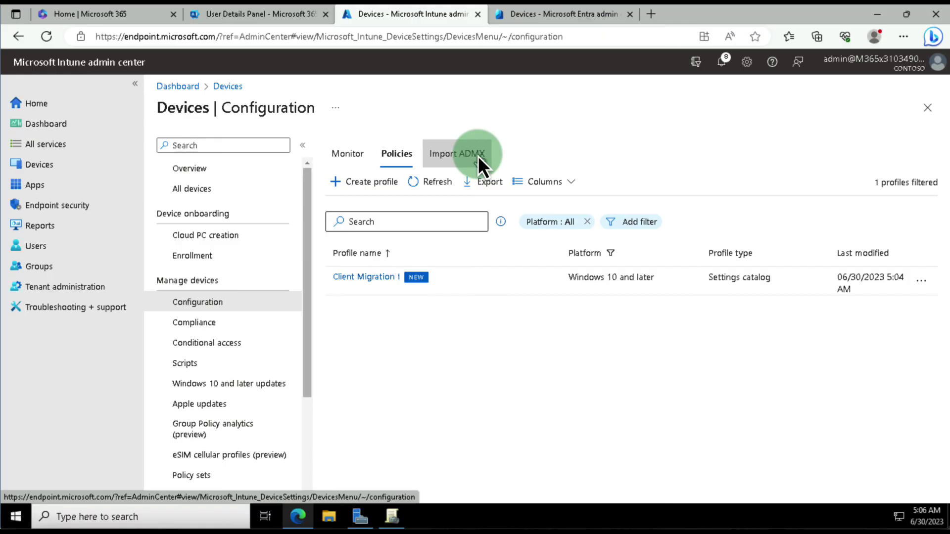
pyautogui.click(348, 155)
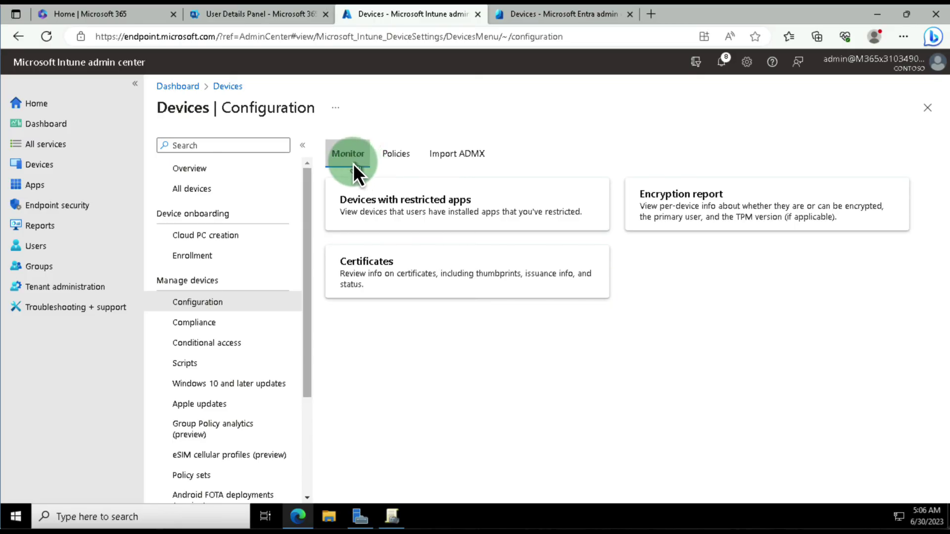
pyautogui.click(186, 170)
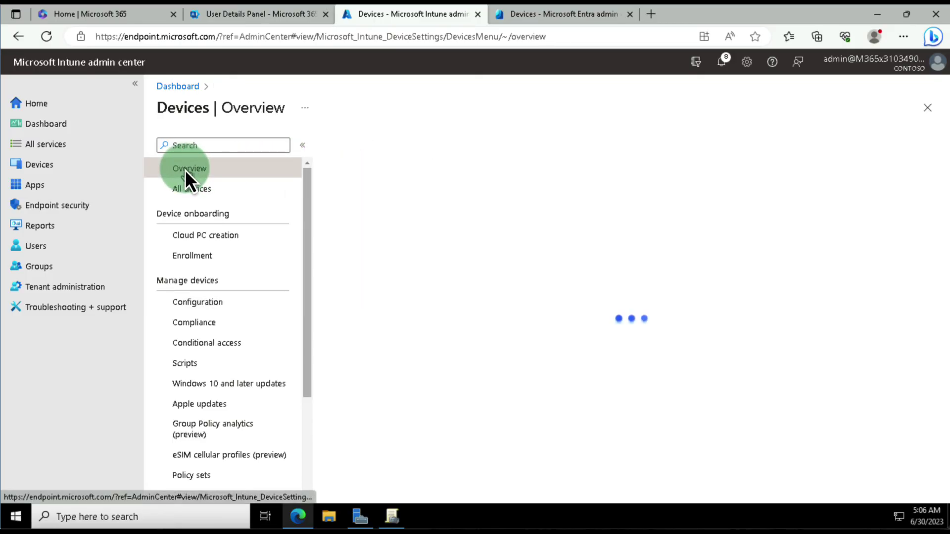